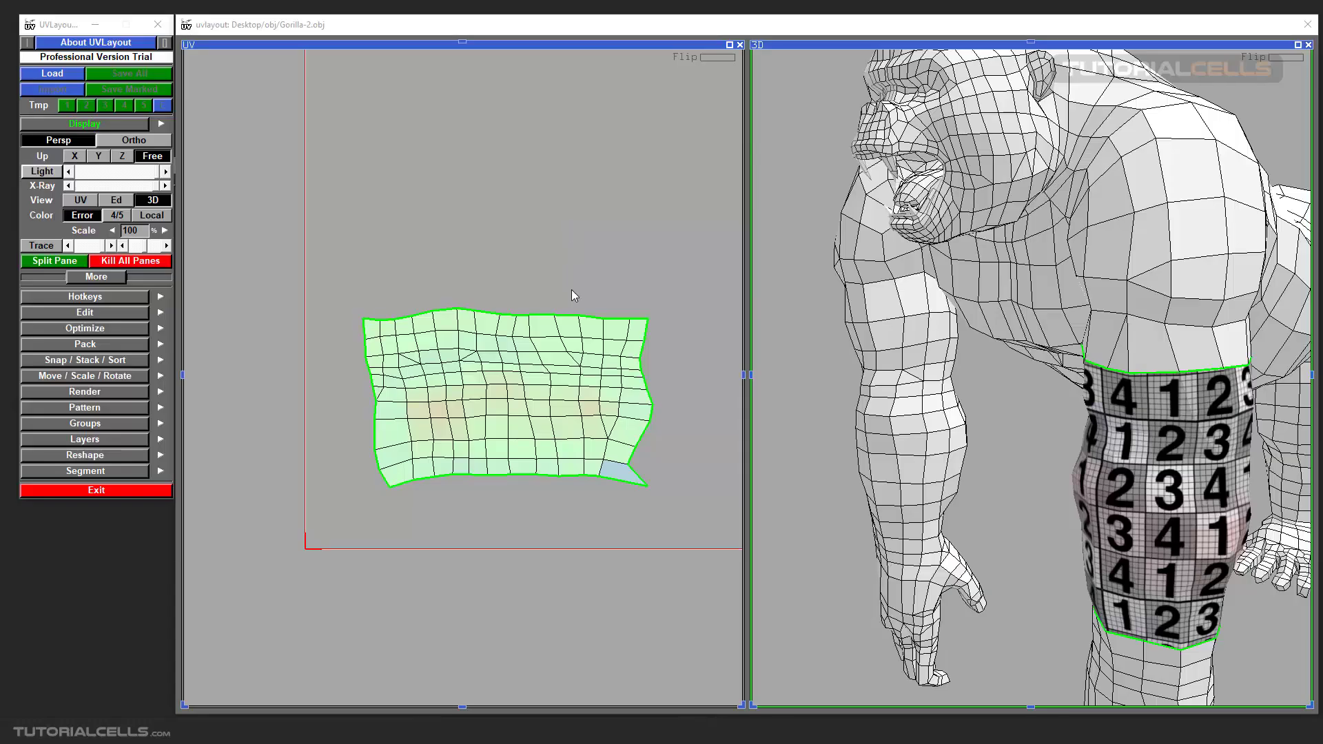
# - Nudge the forearm's UV shell horizontally relative to the UV tile
pyautogui.scroll(1, 625, 401)
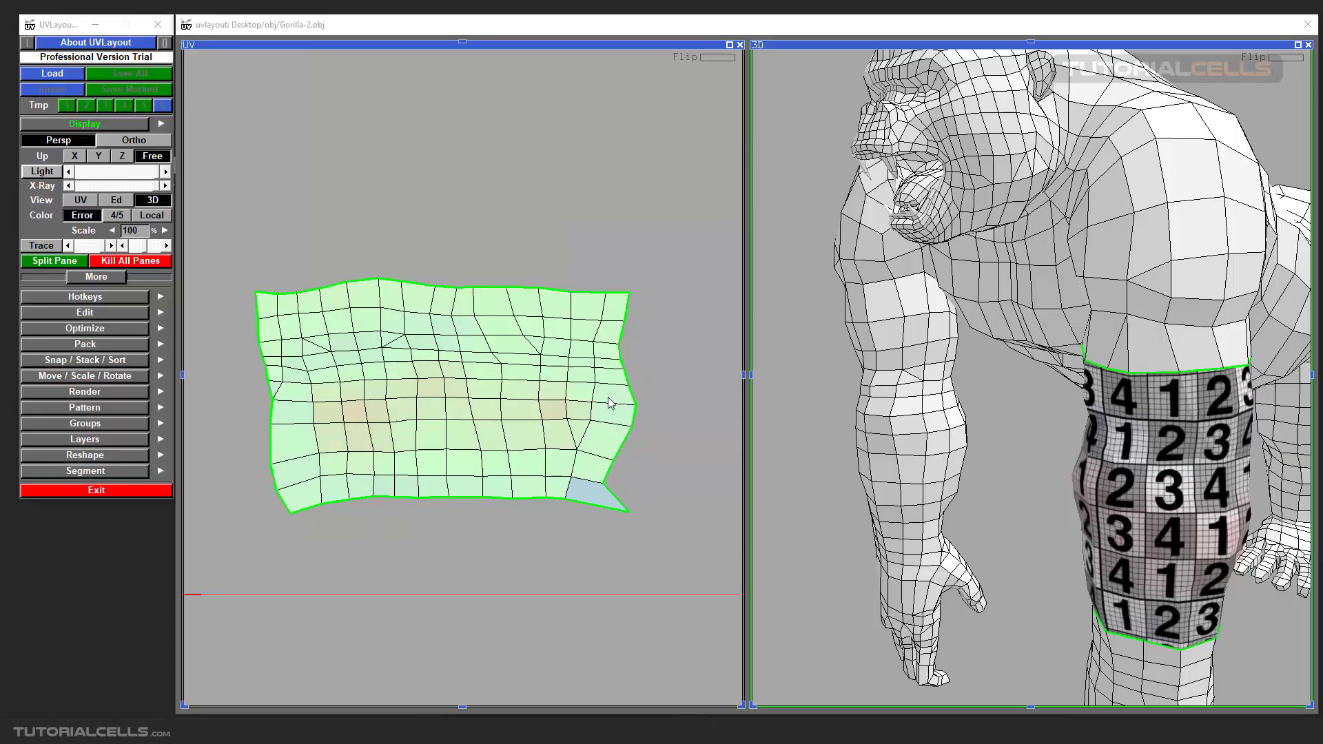
pyautogui.scroll(-1, 575, 410)
pyautogui.moveTo(489, 407); pyautogui.dragTo(499, 418, button='middle')
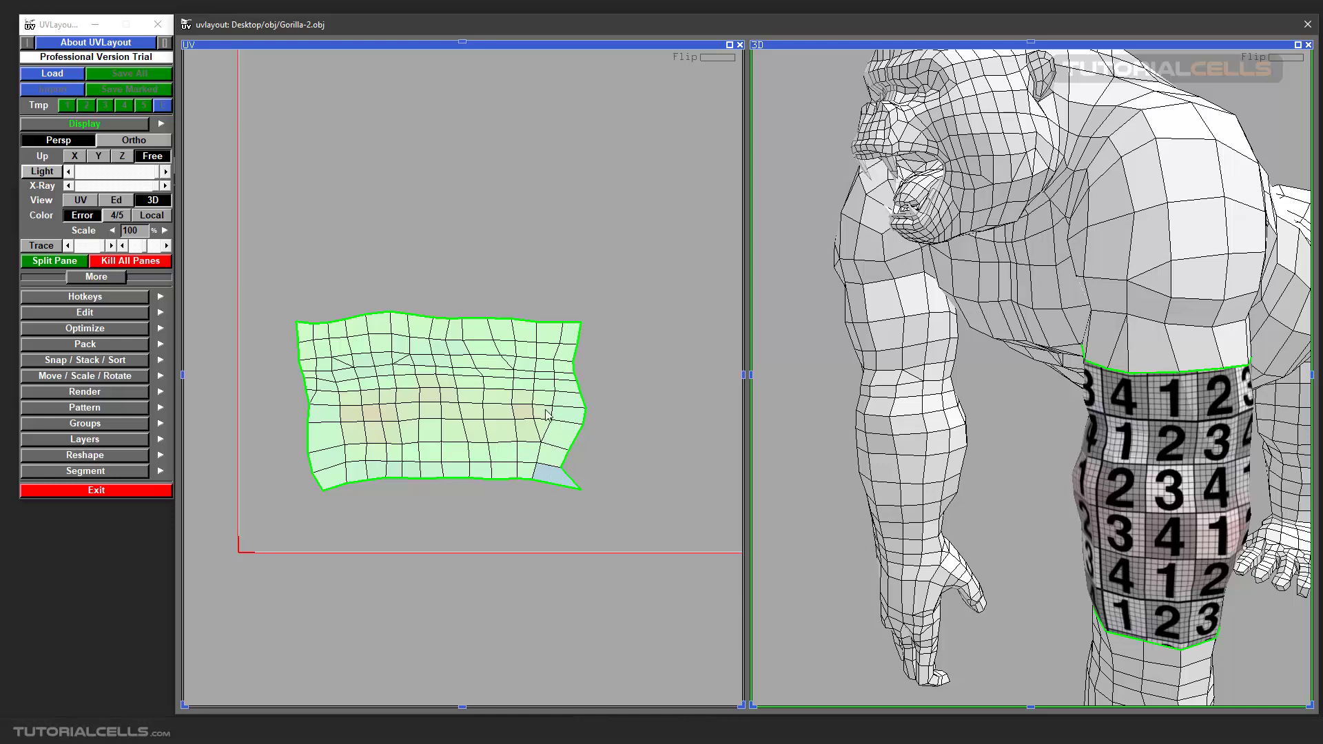
pyautogui.moveTo(537, 405); pyautogui.dragTo(558, 414, button='middle')
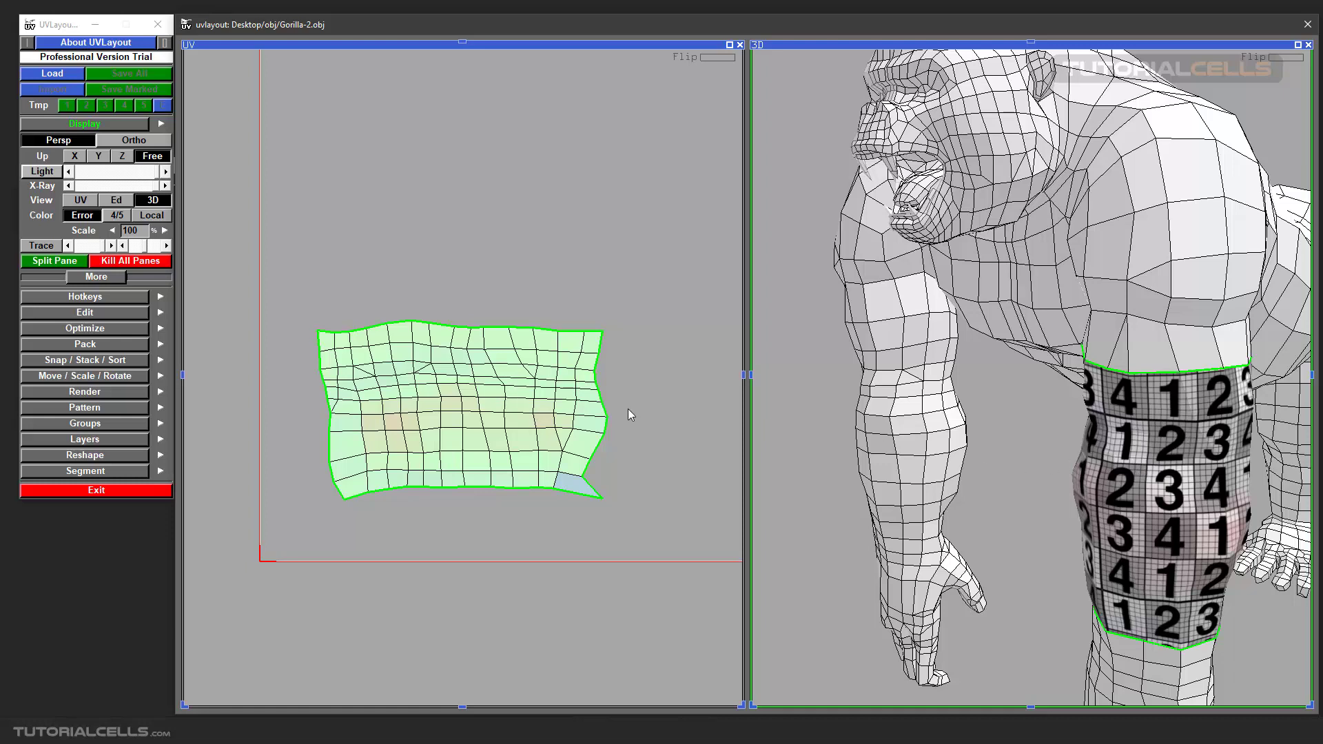
pyautogui.press('Left')
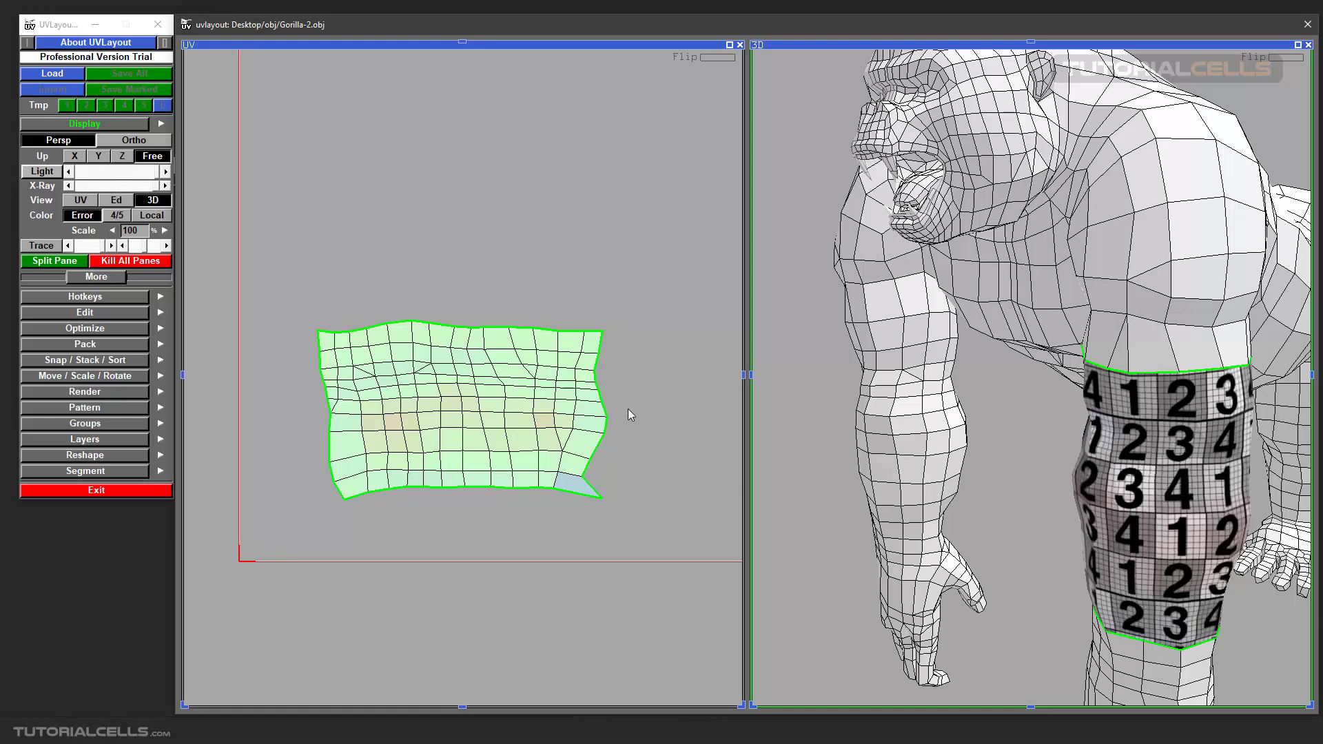
pyautogui.press('Right')
pyautogui.press('Left')
# - Try flipping the marked forearm shell in UV space, including vertically, and flip it back to its original orientation
pyautogui.press('g')
pyautogui.press('f')
pyautogui.press('f')
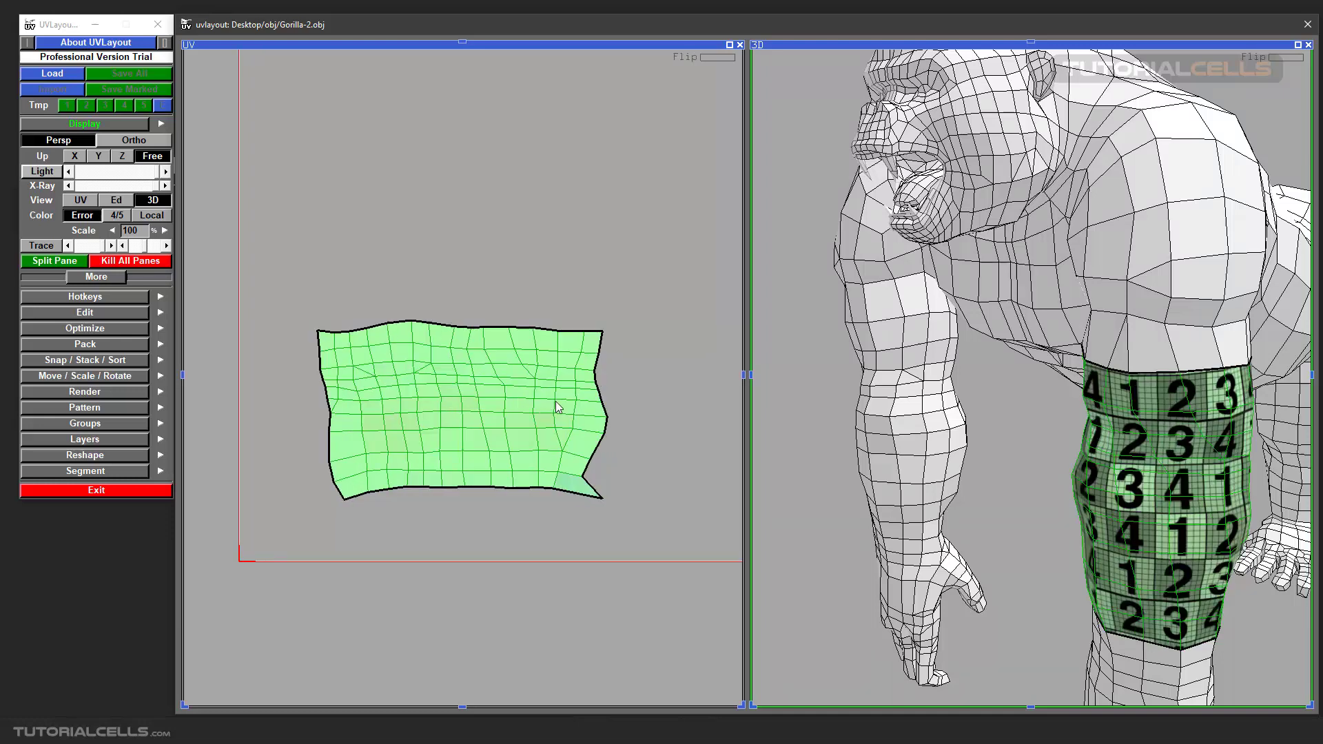
pyautogui.press('f')
pyautogui.press('f')
pyautogui.press('f')
pyautogui.press('f')
pyautogui.hotkey('shift', 'f')
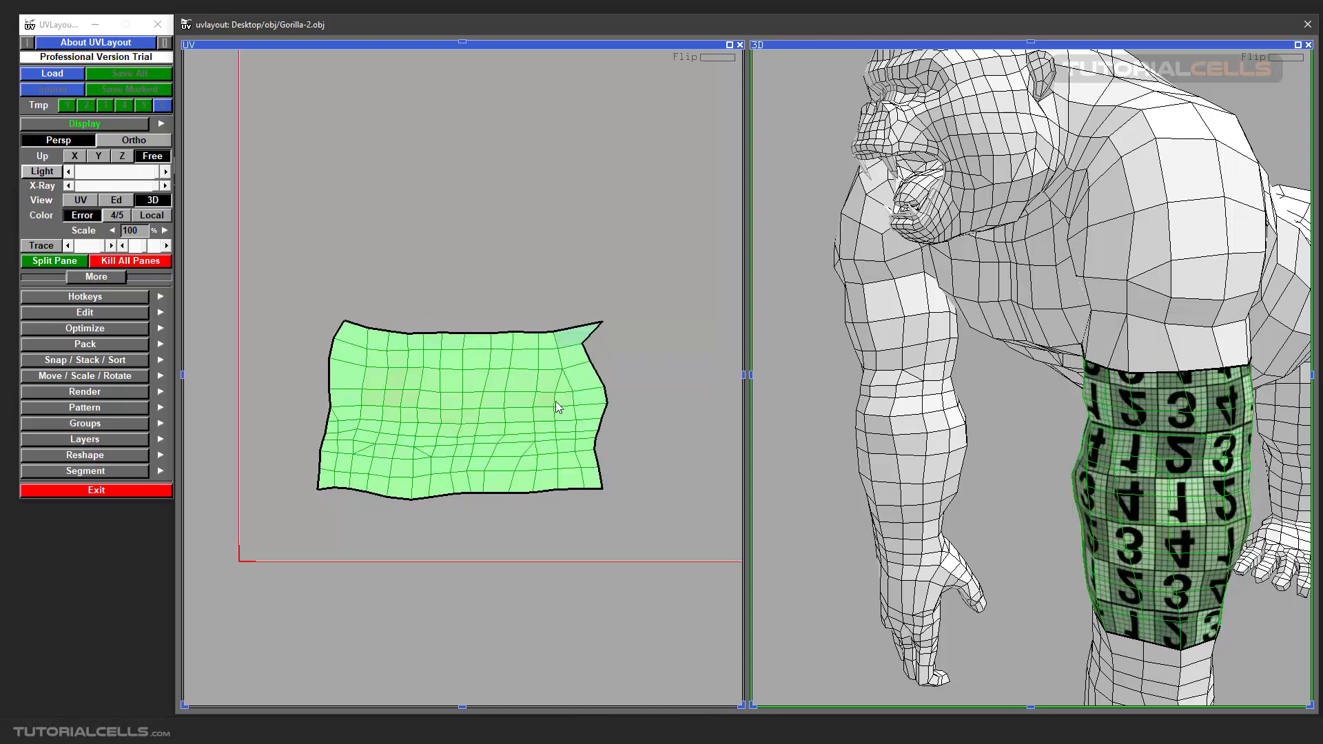
pyautogui.hotkey('shift', 'f')
pyautogui.hotkey('shift', 'f')
pyautogui.hotkey('shift', 'f')
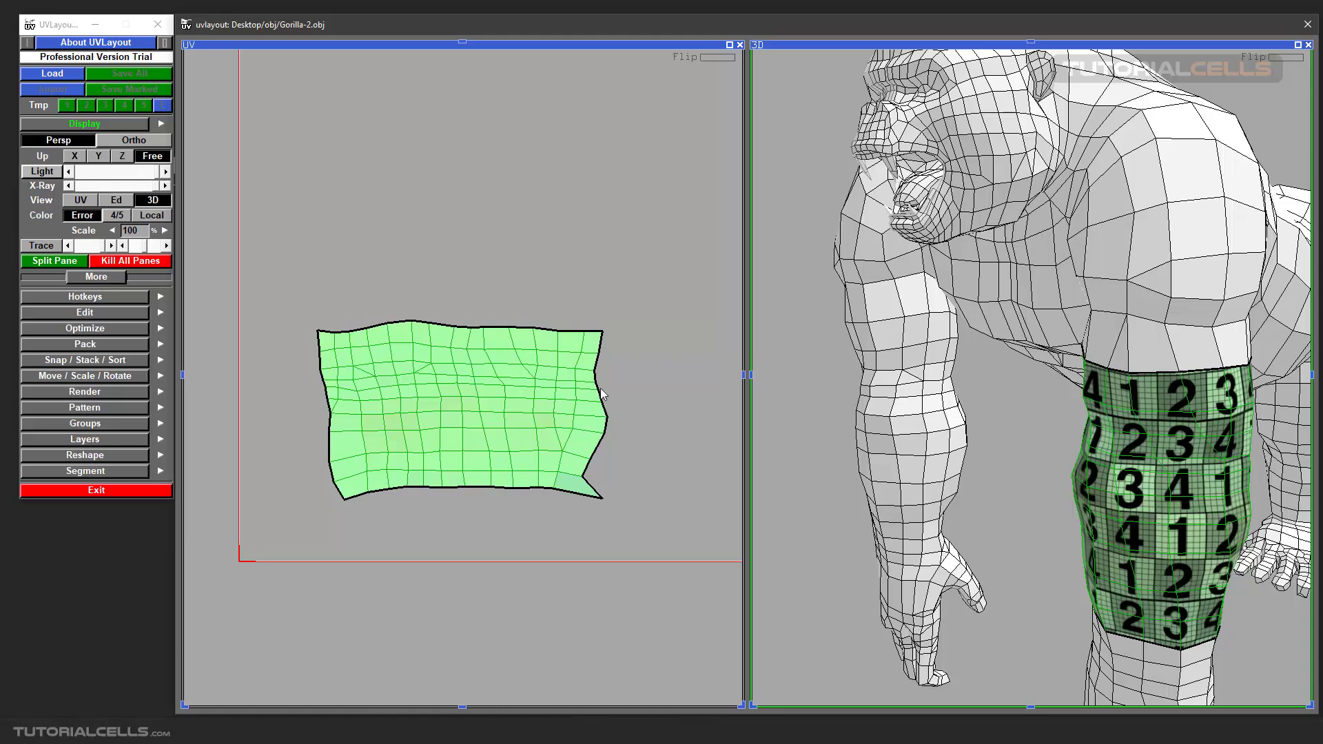
# - Inspect the forearm seam on the 3D model, remove all split panes and show only the UV view
pyautogui.scroll(3, 610, 399)
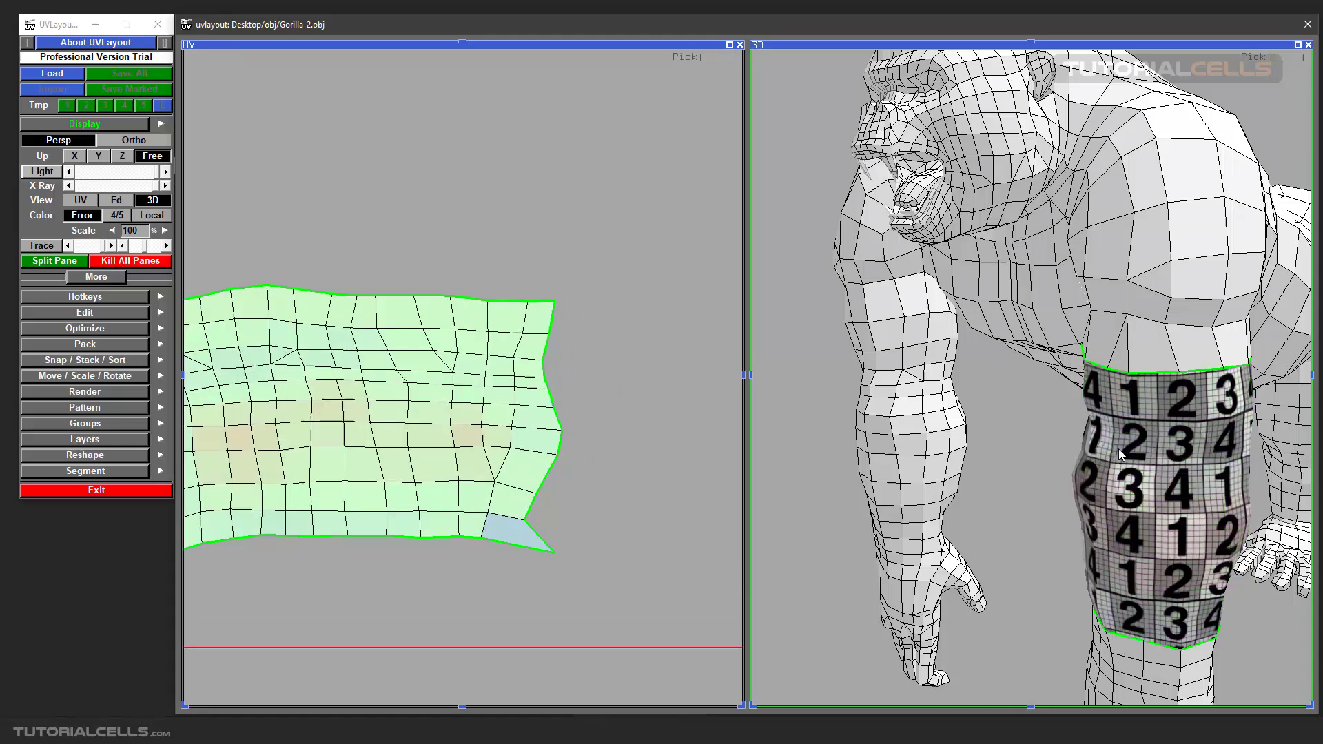
pyautogui.moveTo(1118, 448); pyautogui.dragTo(1058, 383)
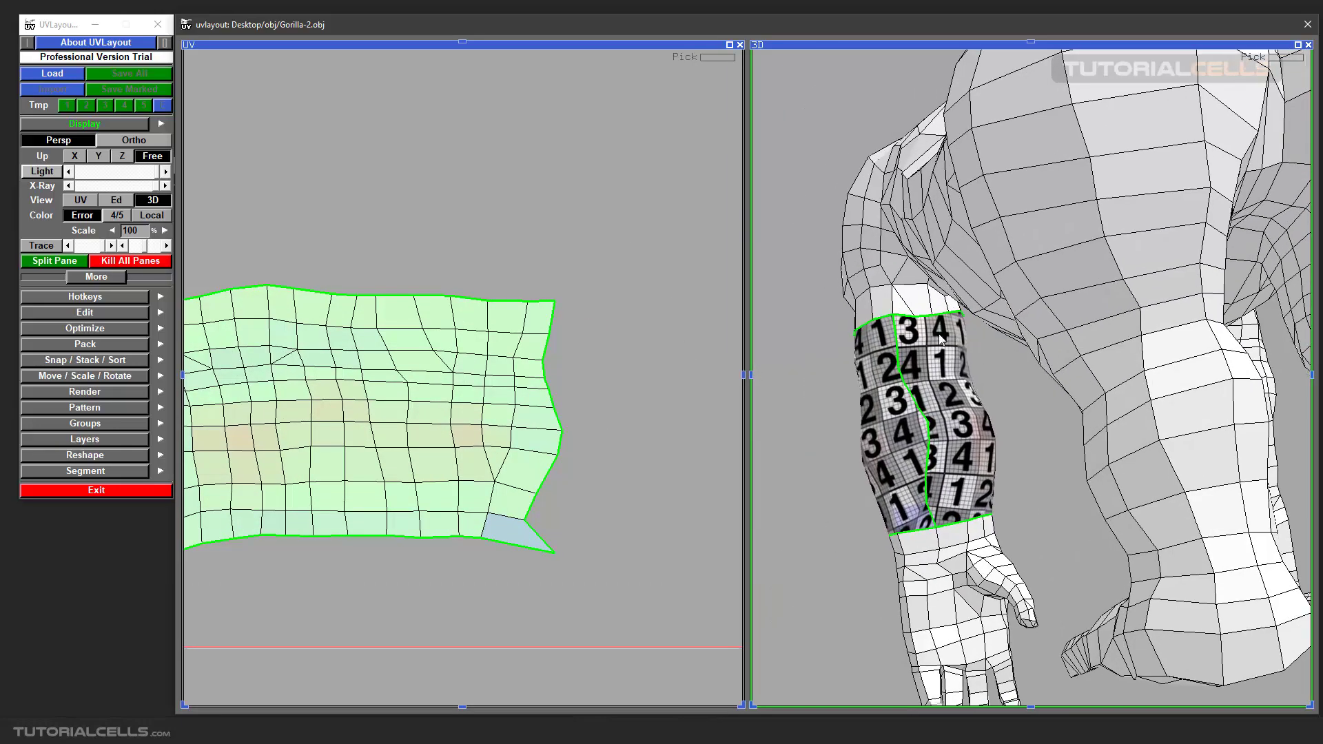
pyautogui.scroll(3, 941, 339)
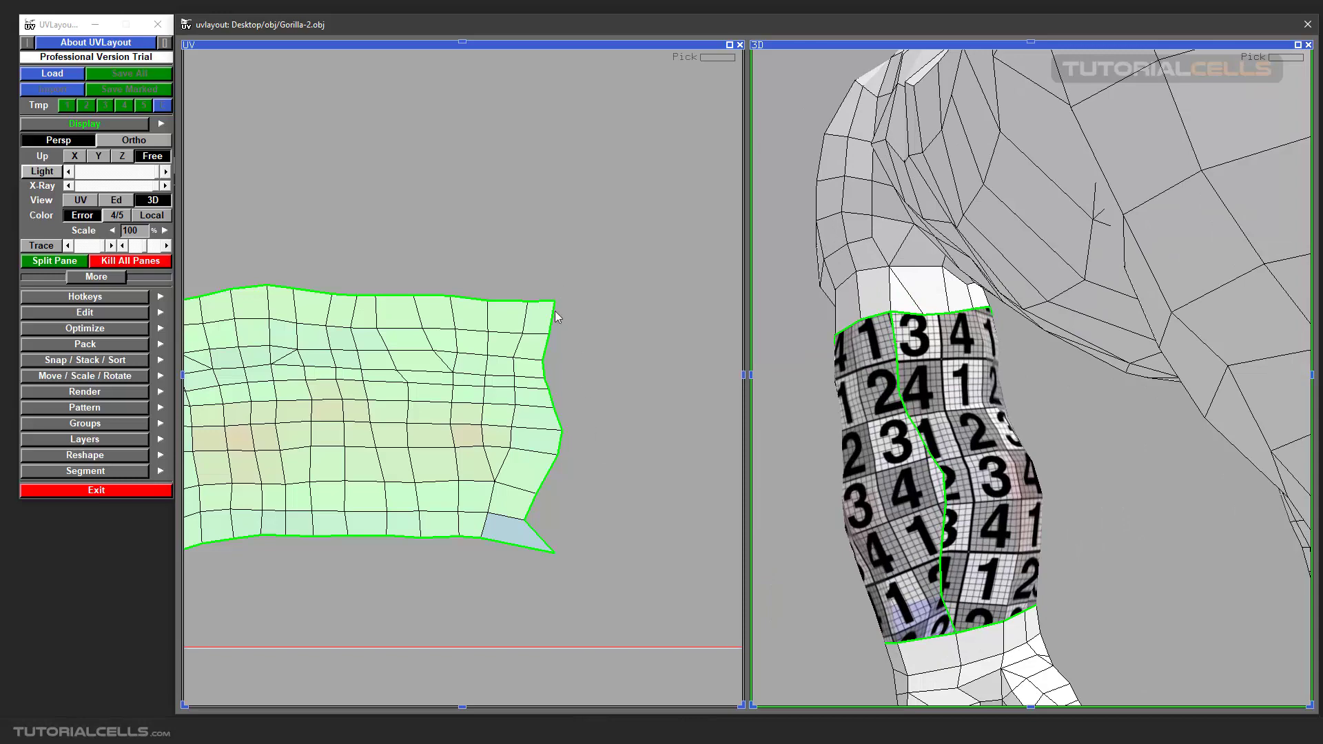
pyautogui.click(101, 261)
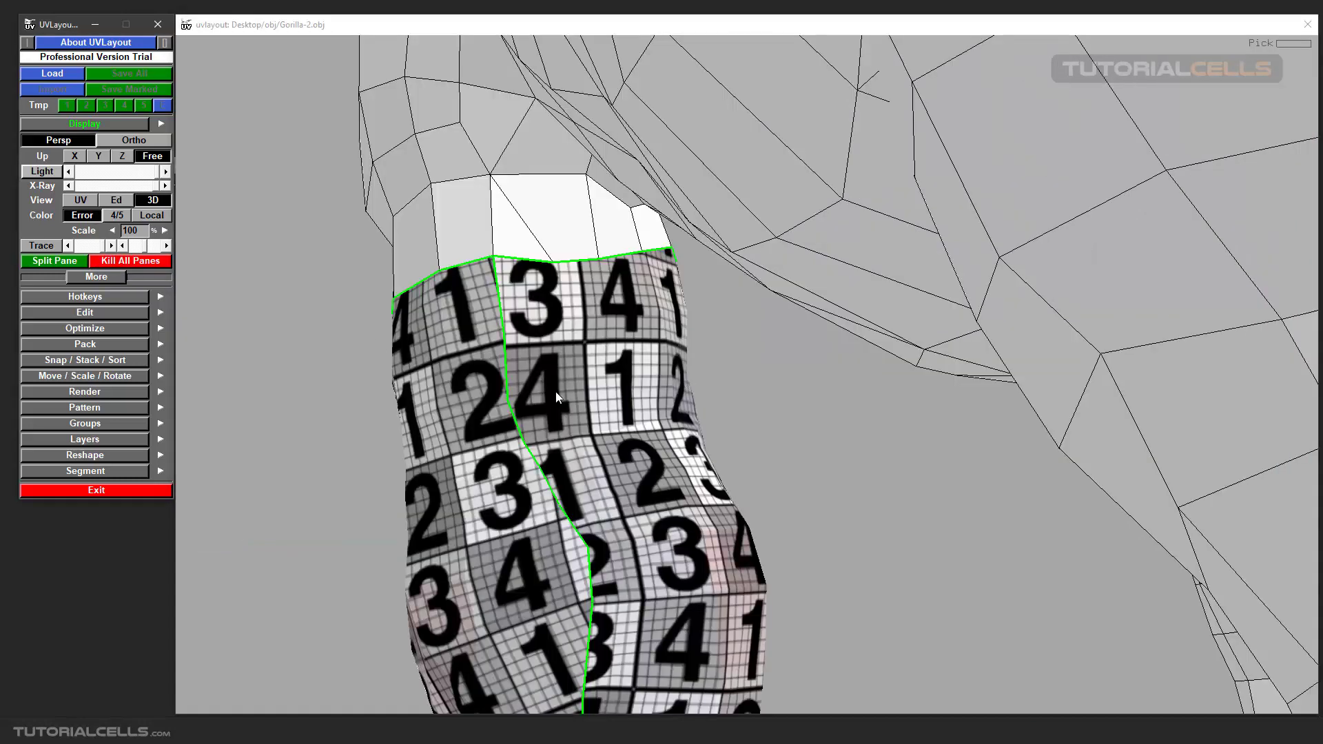
pyautogui.press('1')
pyautogui.scroll(-4, 549, 395)
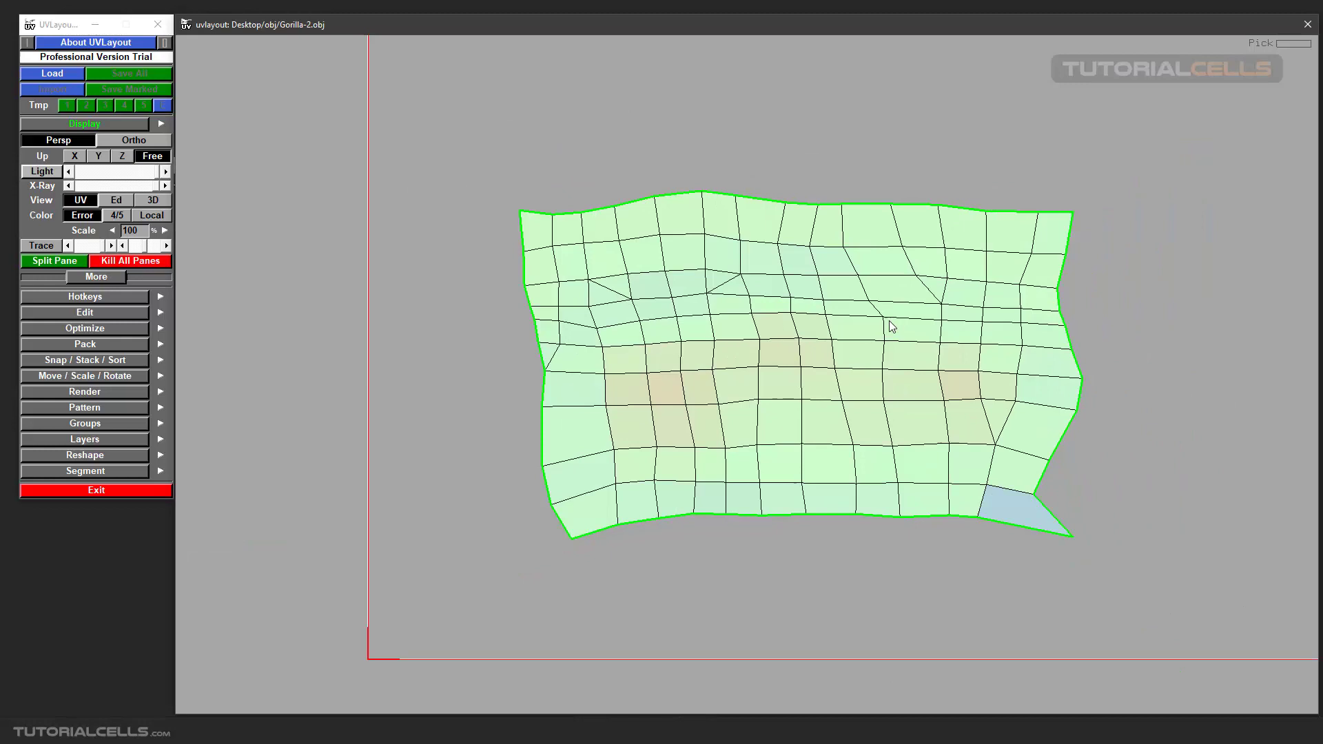
# - Try moving a side-edge vertex into vertical line with the shell's anchored upper-right corner, and undo the move
pyautogui.moveTo(889, 321); pyautogui.dragTo(734, 298, button='middle')
pyautogui.scroll(-1, 734, 298)
pyautogui.scroll(5, 841, 260)
pyautogui.moveTo(867, 264); pyautogui.dragTo(827, 197, button='middle')
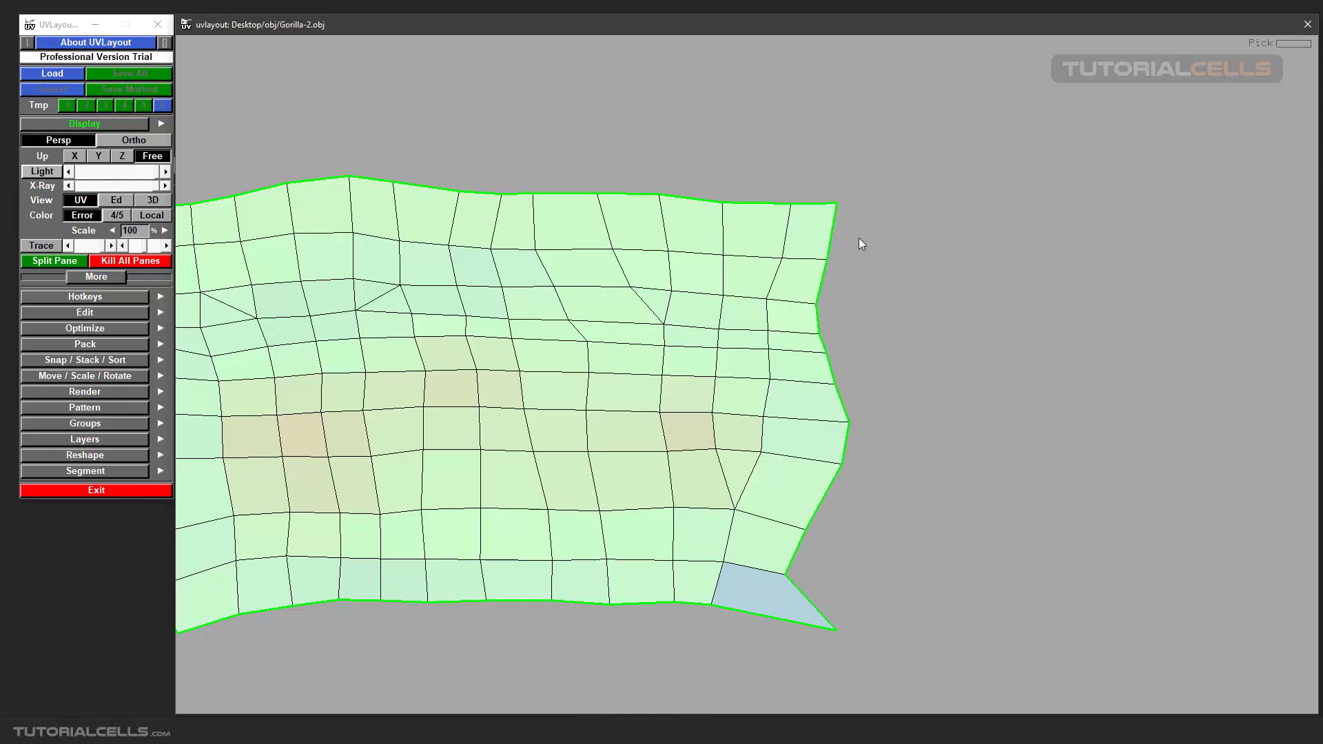
pyautogui.moveTo(858, 238); pyautogui.dragTo(851, 267, button='middle')
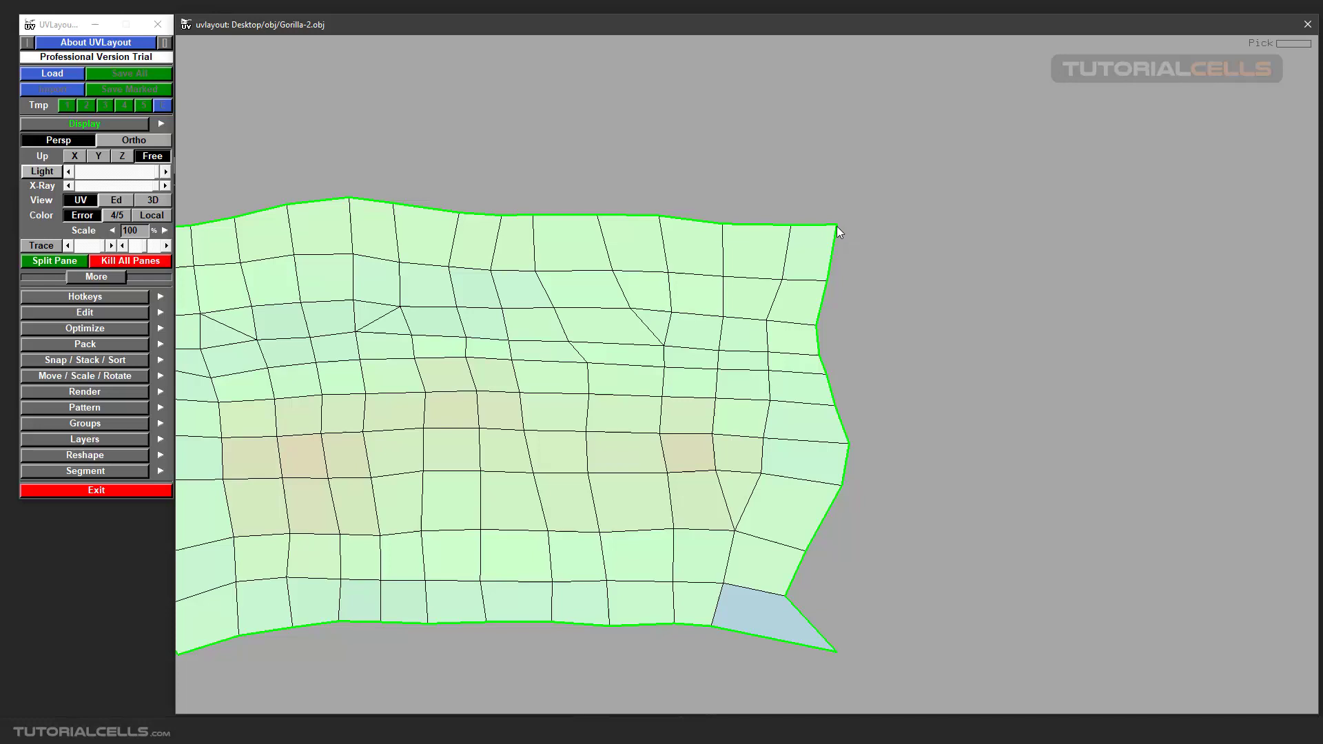
pyautogui.press('s')
pyautogui.moveTo(836, 654)
pyautogui.keyDown('ctrl'); pyautogui.mouseDown(button='middle')
pyautogui.moveTo(801, 647)
pyautogui.moveTo(832, 644)
pyautogui.mouseUp(button='middle'); pyautogui.keyUp('ctrl')
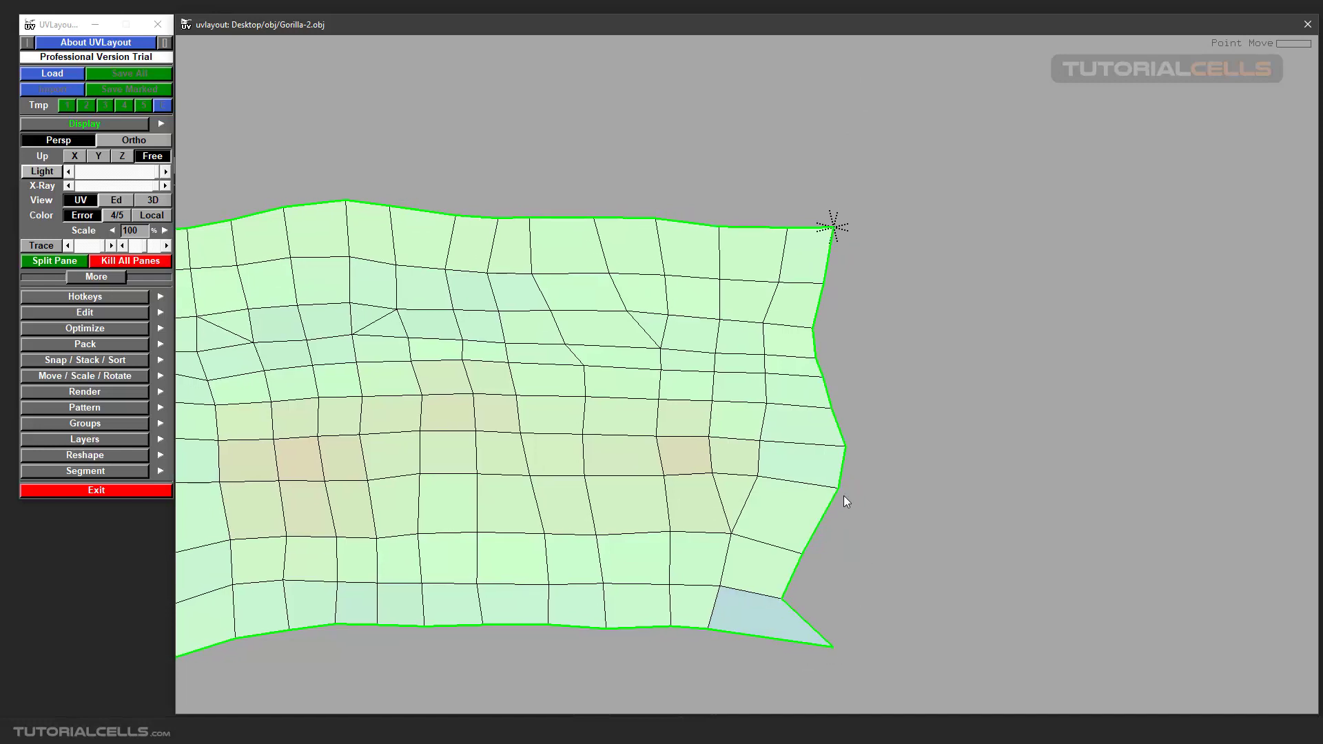
pyautogui.moveTo(843, 494); pyautogui.dragTo(842, 448, button='right')
pyautogui.moveTo(802, 297); pyautogui.dragTo(825, 296)
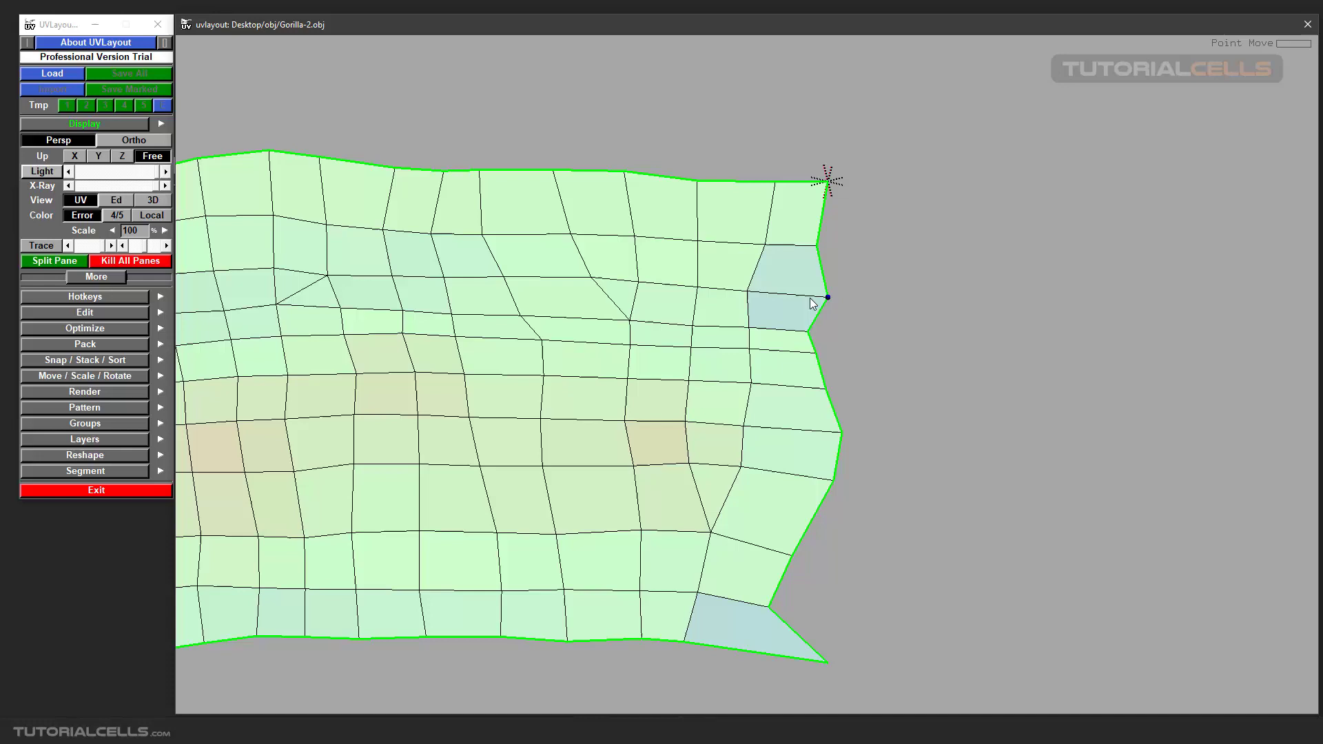
pyautogui.hotkey('ctrl', 'z')
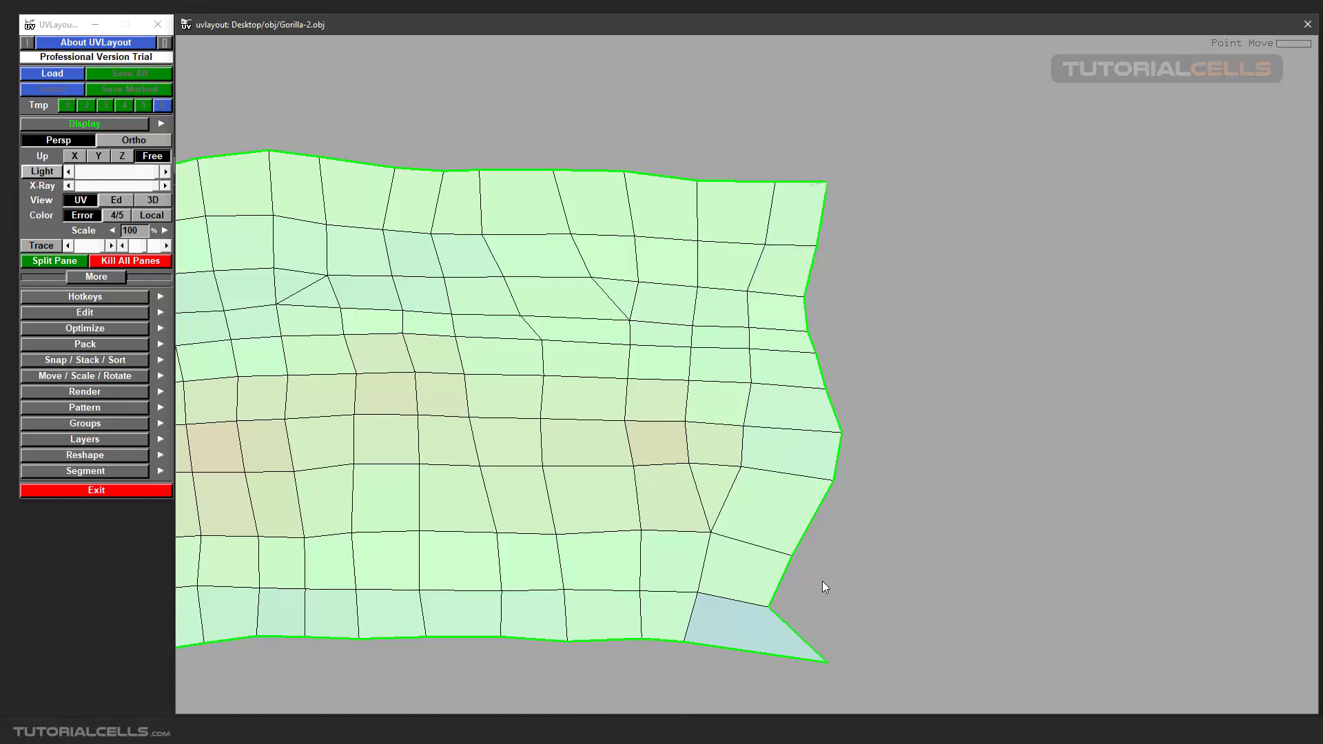
# - Move the shell's lower-right corner inward, try lining up the upper side-edge vertices individually, and undo those vertex moves
pyautogui.moveTo(826, 661); pyautogui.dragTo(790, 654)
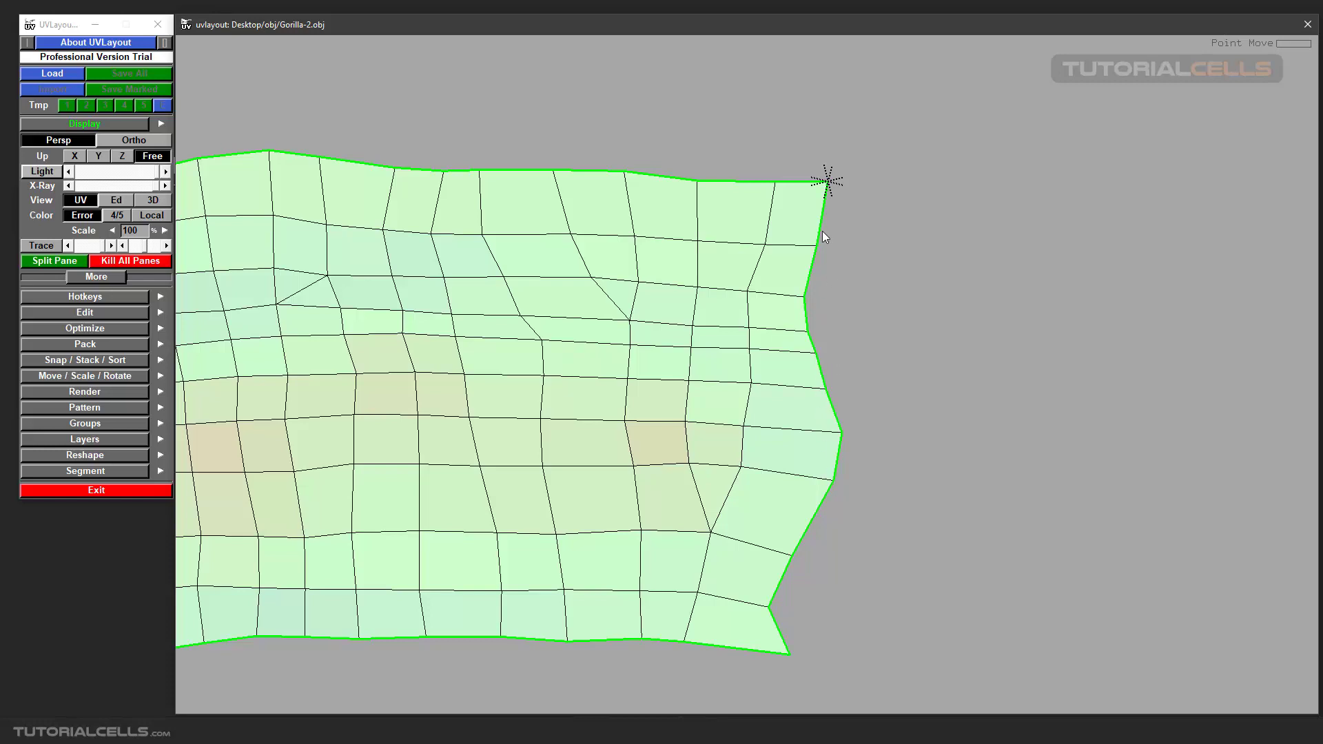
pyautogui.moveTo(817, 251); pyautogui.dragTo(822, 252)
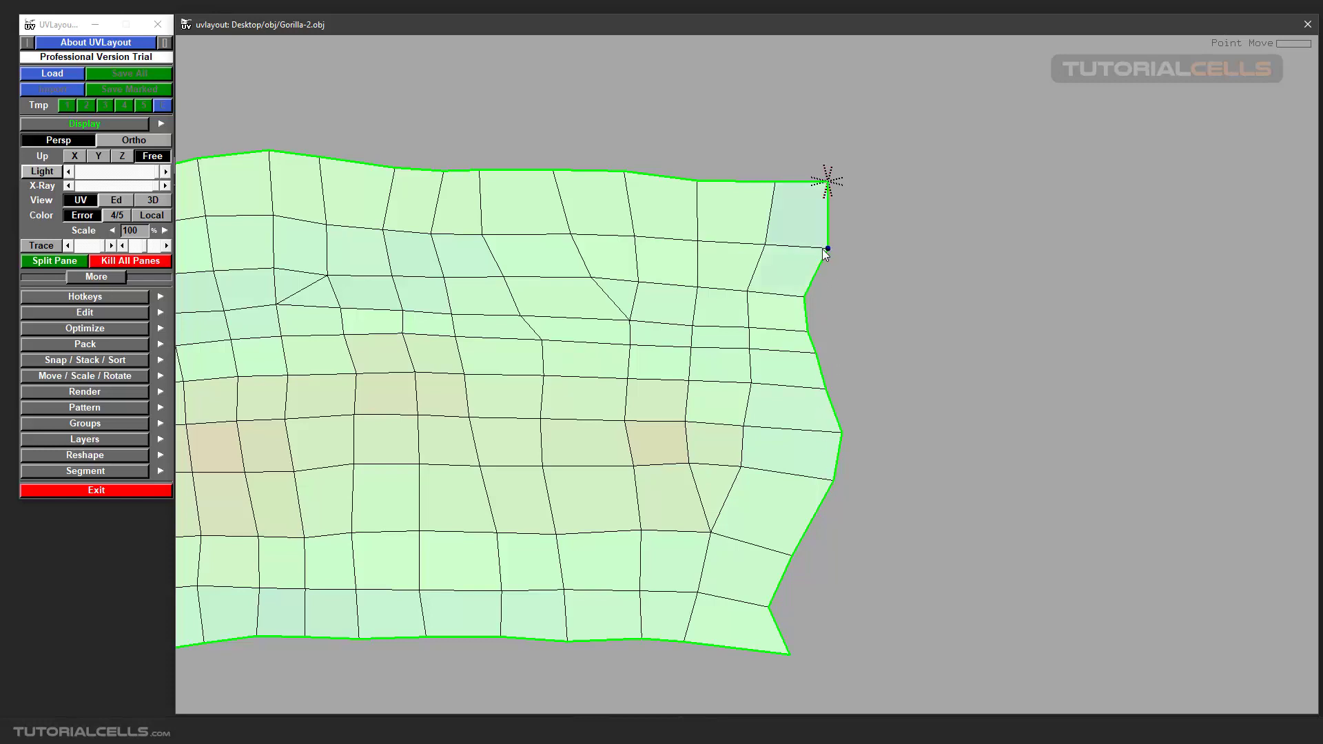
pyautogui.keyDown('ctrl'); pyautogui.moveTo(806, 296); pyautogui.dragTo(810, 298, button='middle'); pyautogui.keyUp('ctrl')
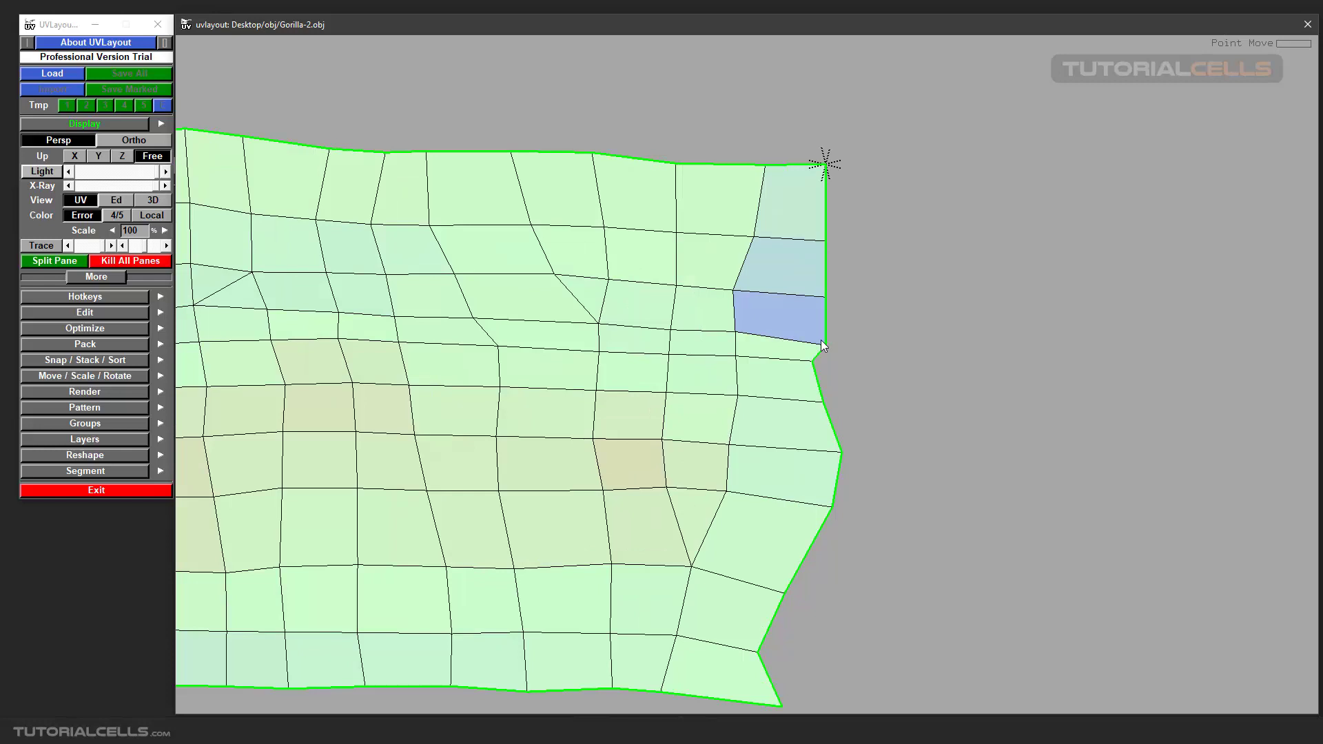
pyautogui.scroll(-3, 799, 378)
pyautogui.hotkey('ctrl', 'z')
pyautogui.hotkey('ctrl', 'z')
pyautogui.hotkey('ctrl', 'z')
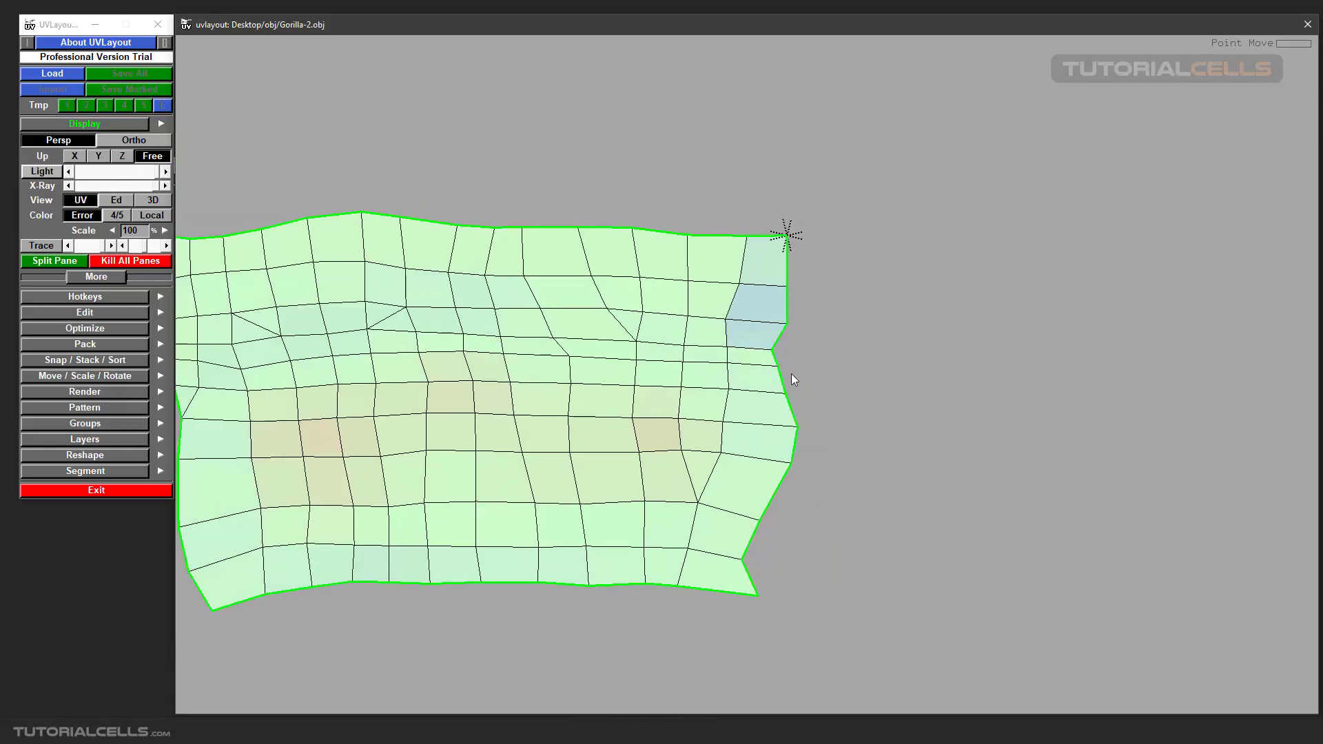
# - Straighten the shell's right edge between its vertically aligned, pinned corners and flatten the shell
pyautogui.moveTo(761, 301); pyautogui.dragTo(790, 265, button='middle')
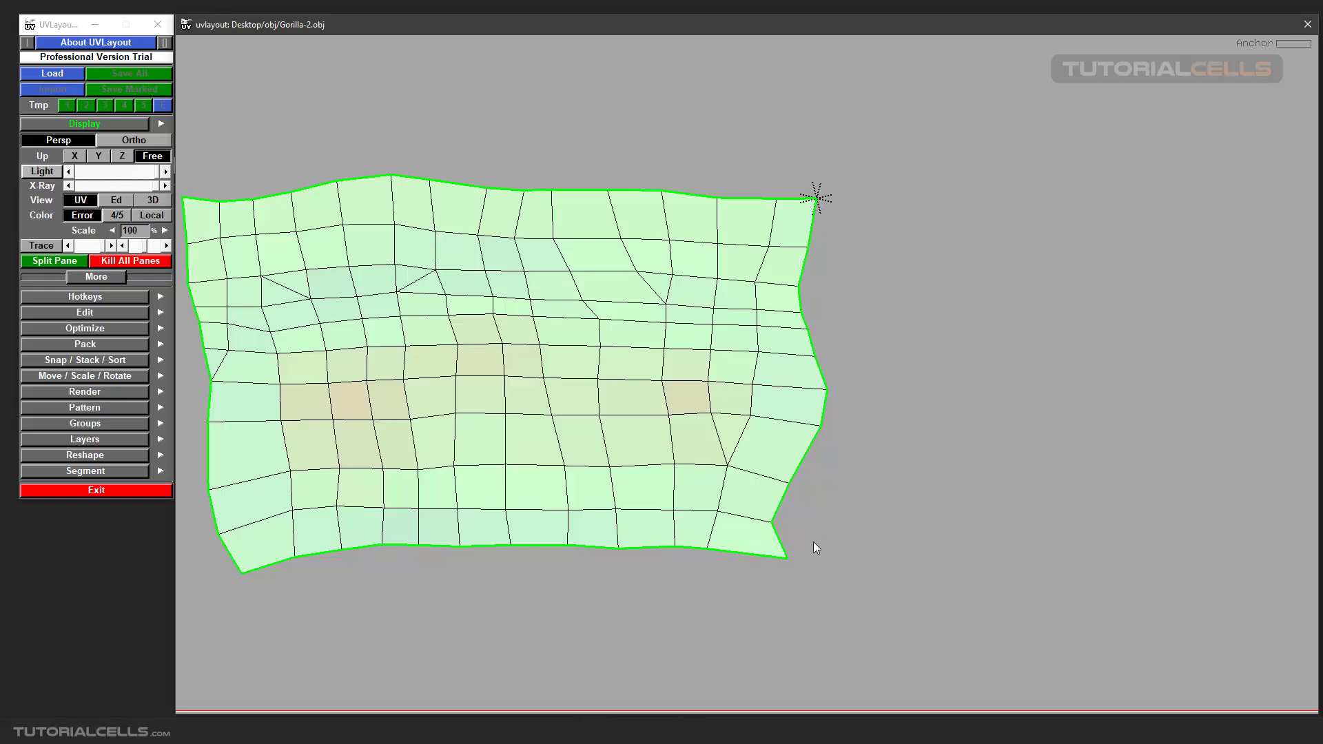
pyautogui.keyDown('ctrl'); pyautogui.keyDown('shift'); pyautogui.middleClick(787, 557); pyautogui.keyUp('shift'); pyautogui.keyUp('ctrl')
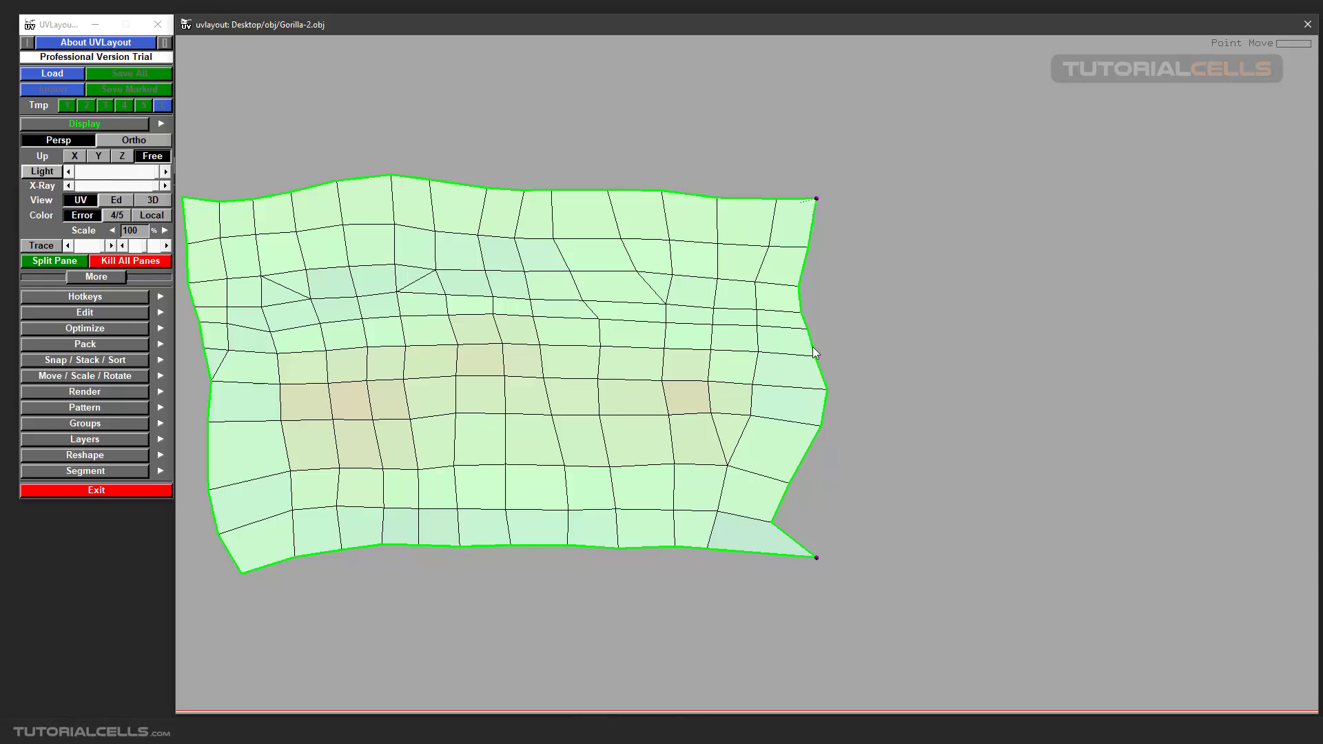
pyautogui.press('s')
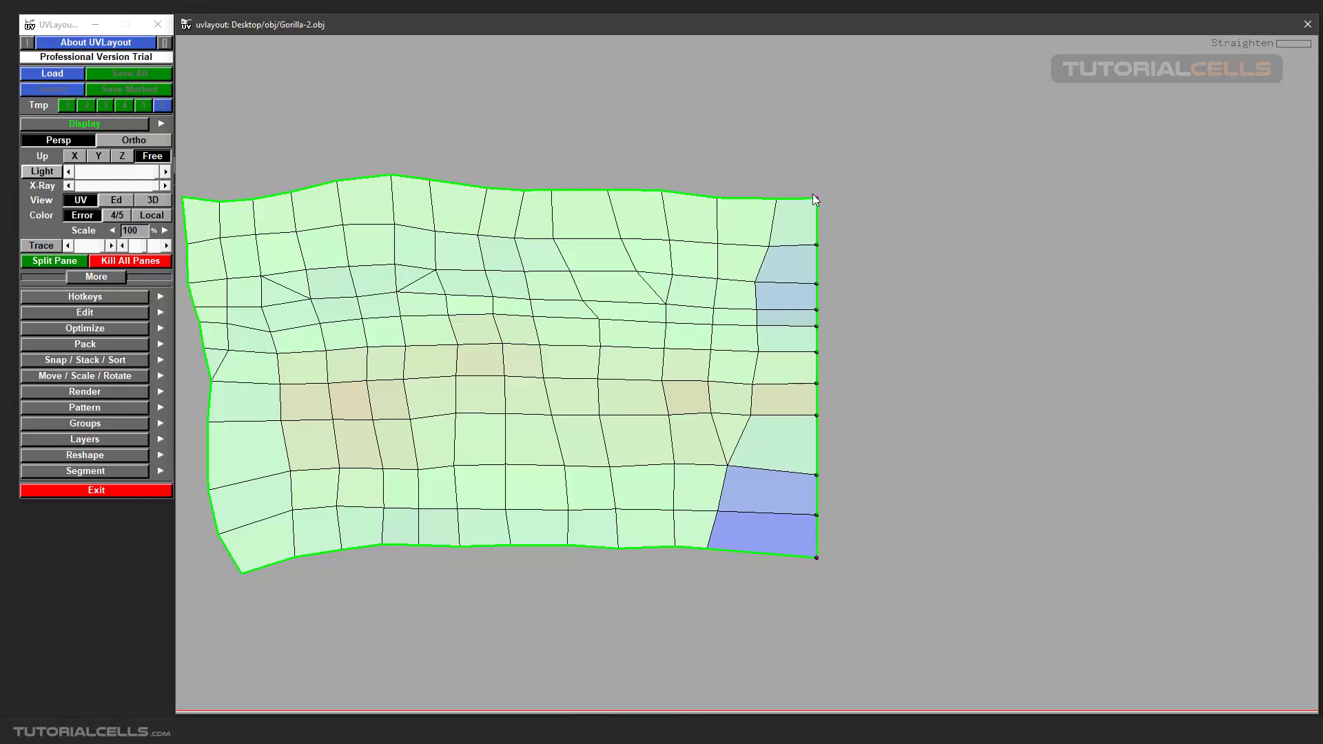
pyautogui.scroll(-1, 785, 481)
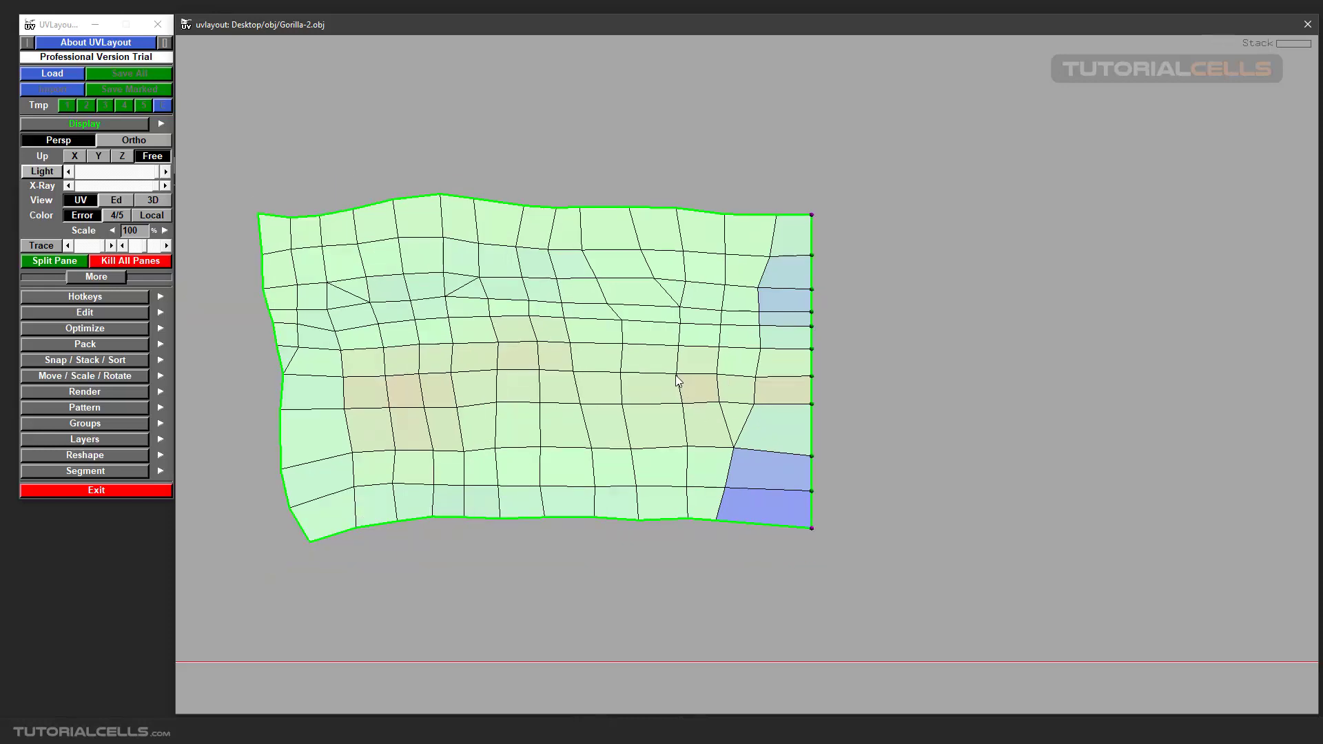
pyautogui.press('f')
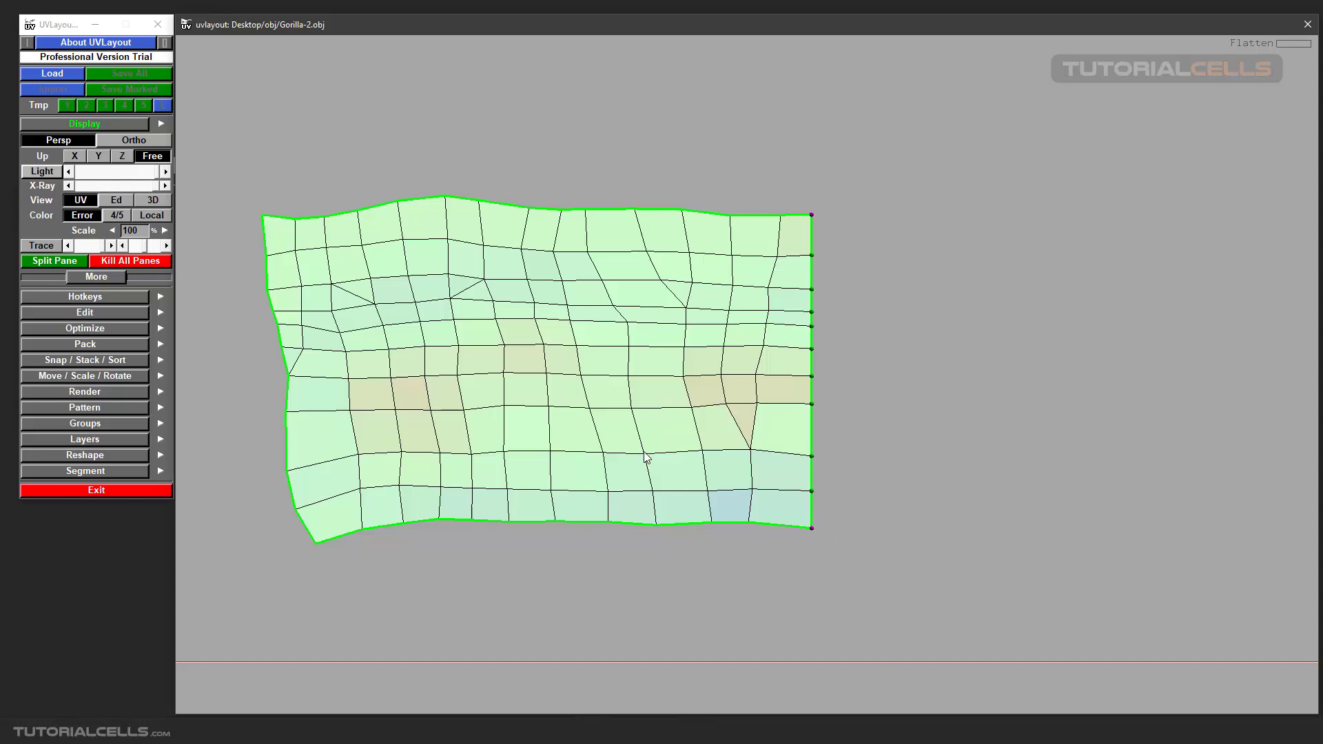
# - Anchor the shell's upper-left corner and move the lower-left corner into vertical alignment with it
pyautogui.moveTo(470, 358); pyautogui.dragTo(613, 340, button='middle')
pyautogui.moveTo(613, 339); pyautogui.dragTo(396, 250, button='right')
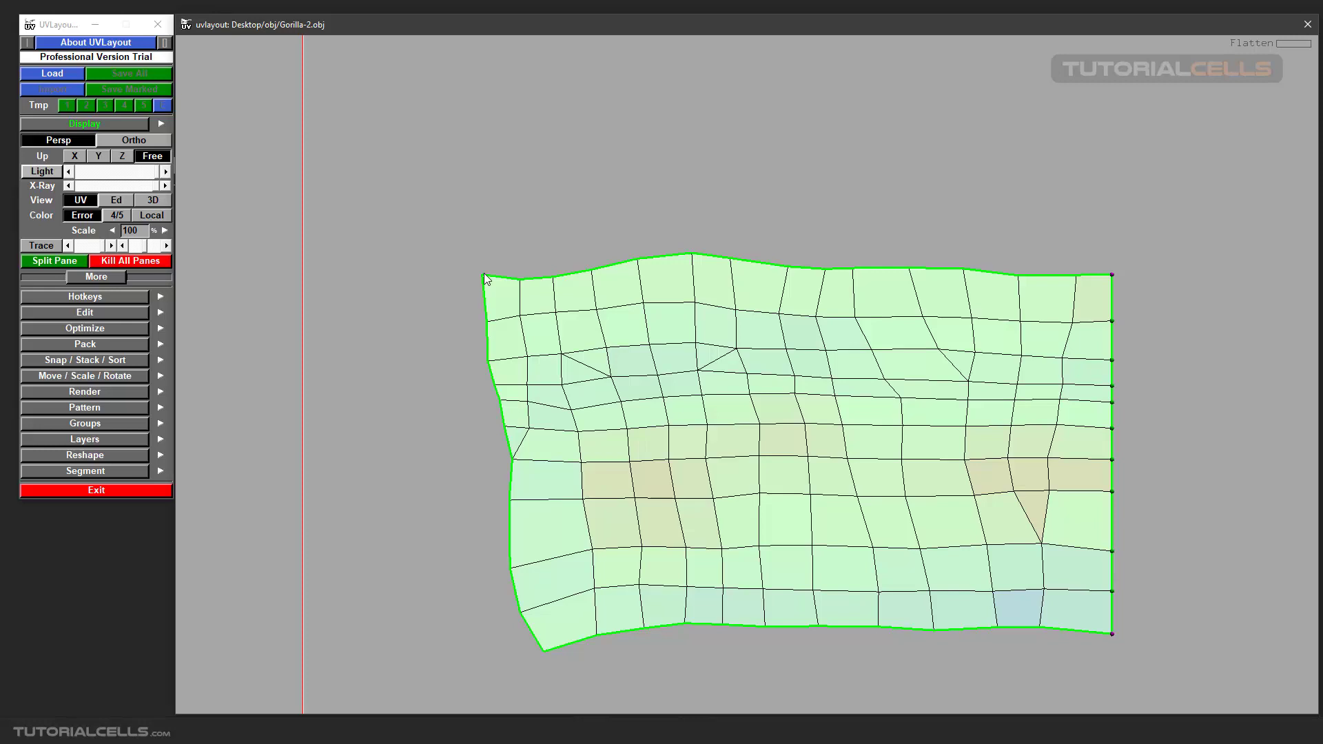
pyautogui.press('s')
pyautogui.moveTo(544, 651); pyautogui.dragTo(498, 644)
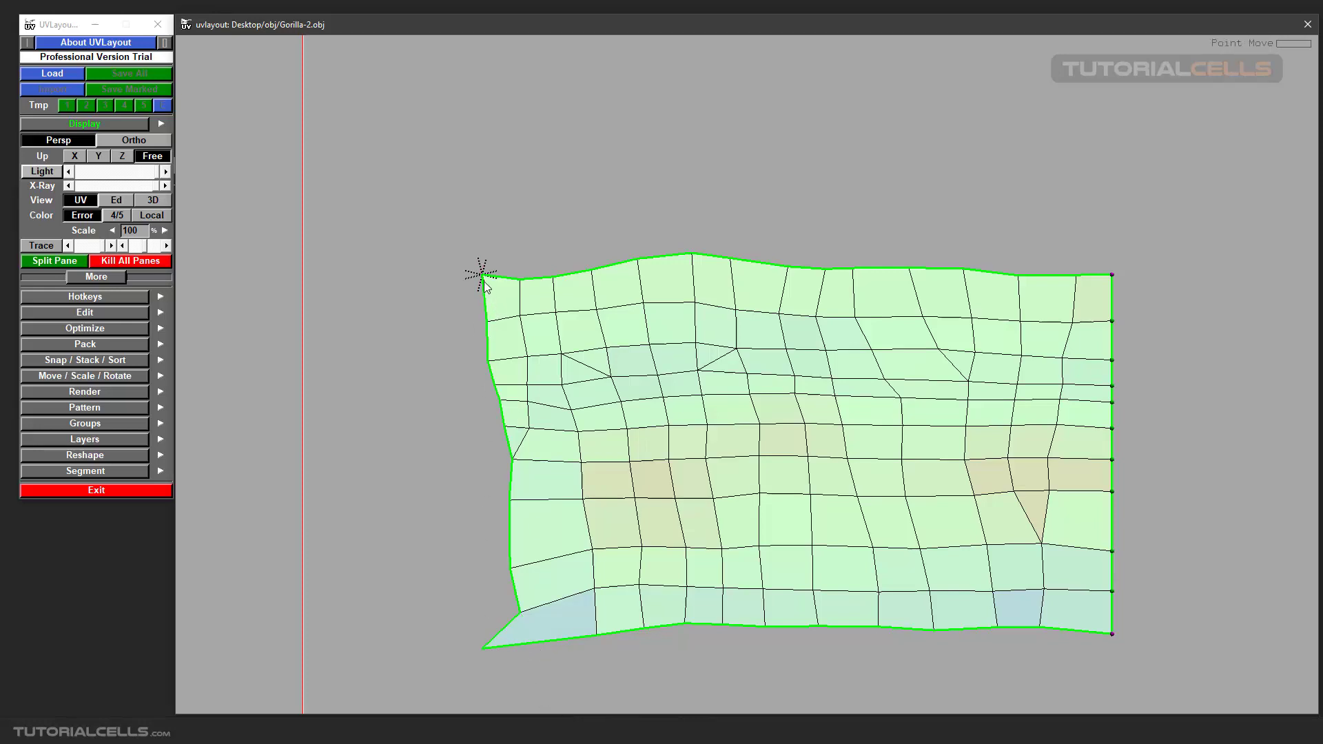
pyautogui.press('a')
# - Examine the pinned vertices along the shell's straightened right edge, from the upper corner to the lower one
pyautogui.moveTo(1010, 304); pyautogui.dragTo(822, 293, button='middle')
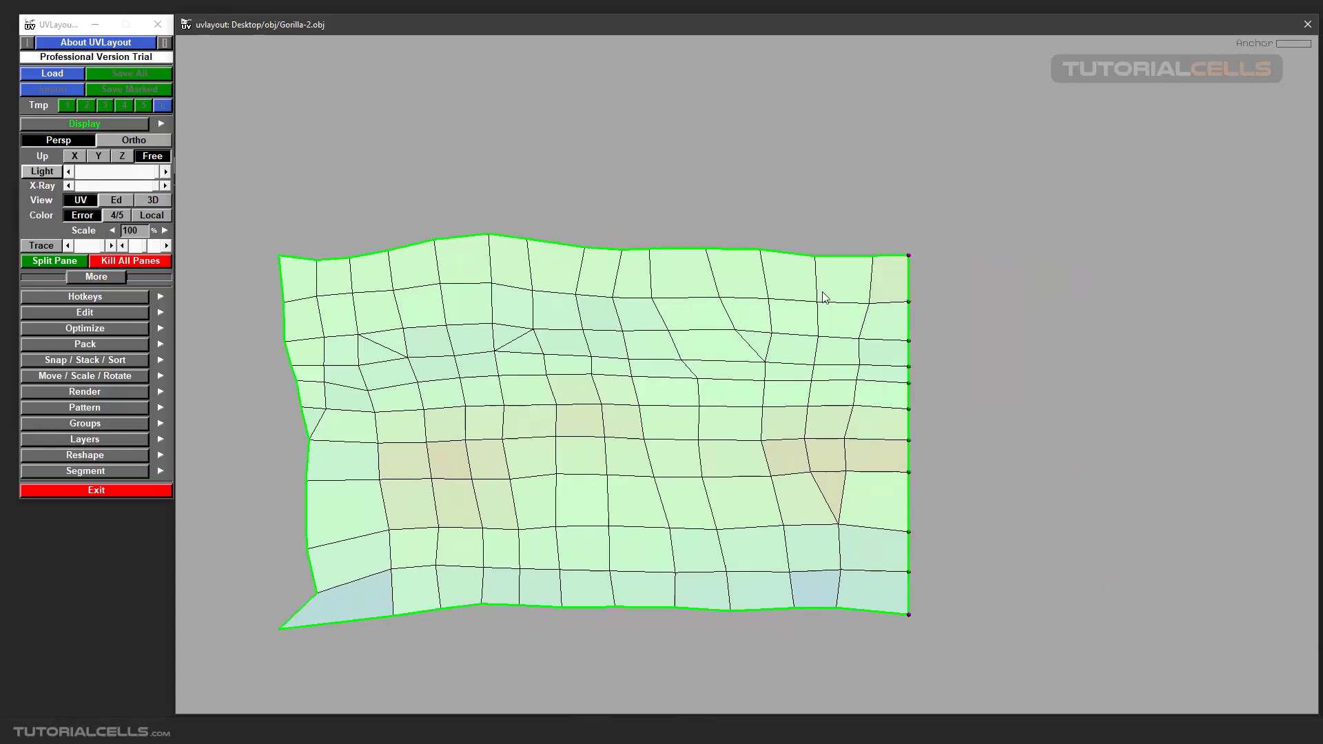
pyautogui.moveTo(822, 293); pyautogui.dragTo(841, 349, button='right')
pyautogui.moveTo(841, 349); pyautogui.dragTo(844, 280, button='middle')
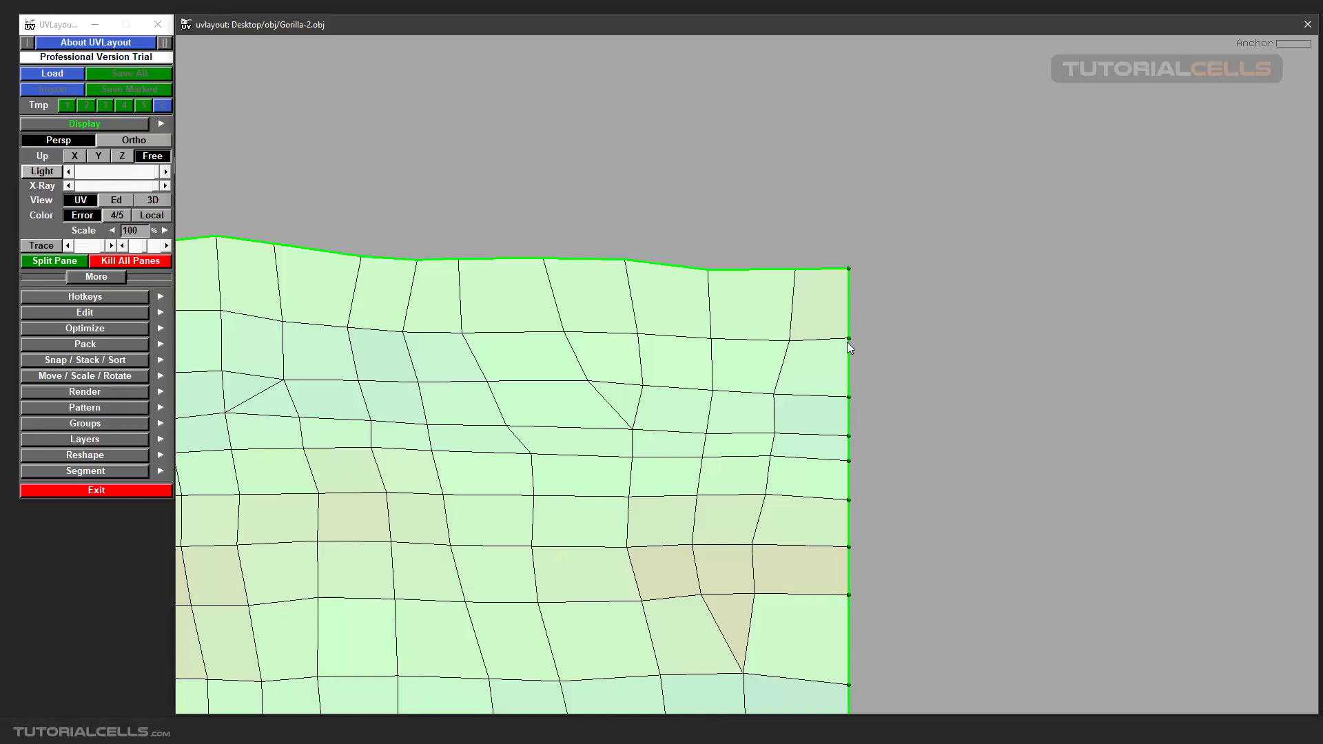
pyautogui.press('s')
pyautogui.moveTo(883, 483); pyautogui.dragTo(868, 324, button='middle')
pyautogui.moveTo(868, 324); pyautogui.dragTo(852, 417, button='right')
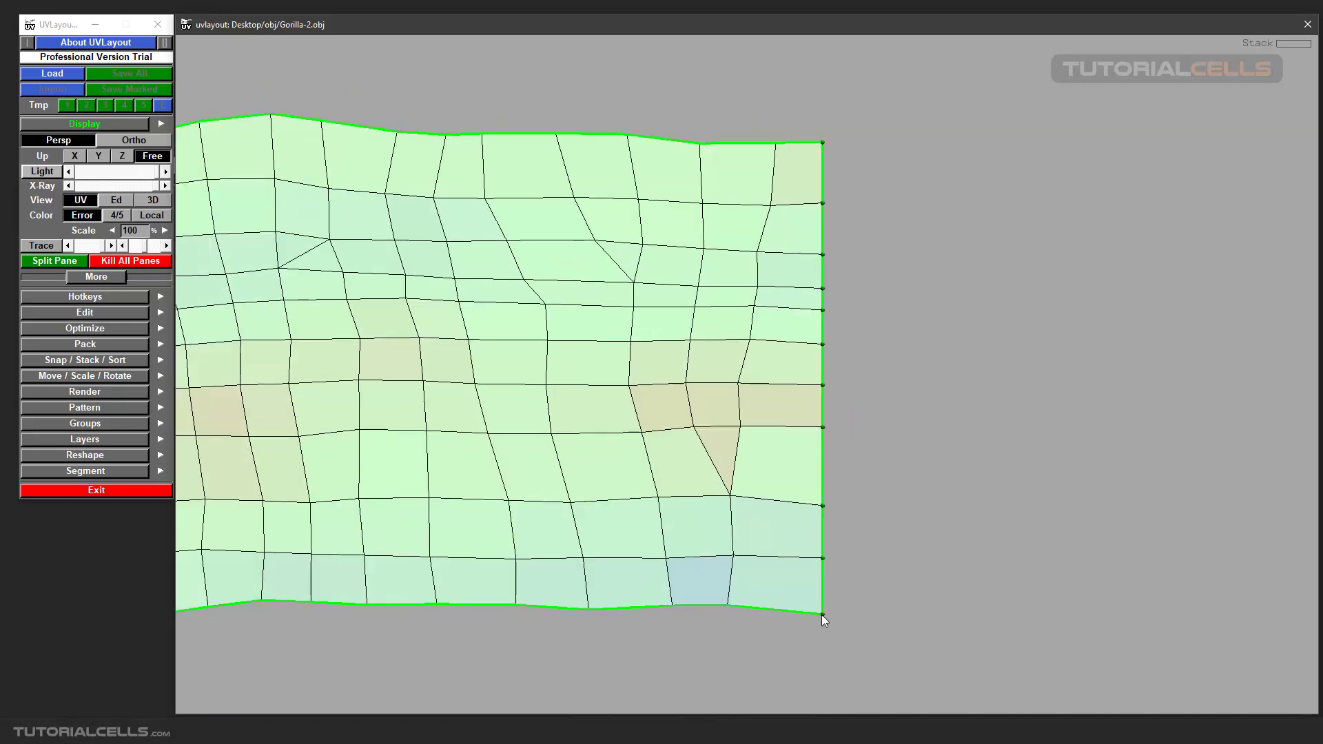
pyautogui.moveTo(822, 614); pyautogui.dragTo(697, 416, button='right')
pyautogui.moveTo(720, 391); pyautogui.dragTo(954, 423, button='middle')
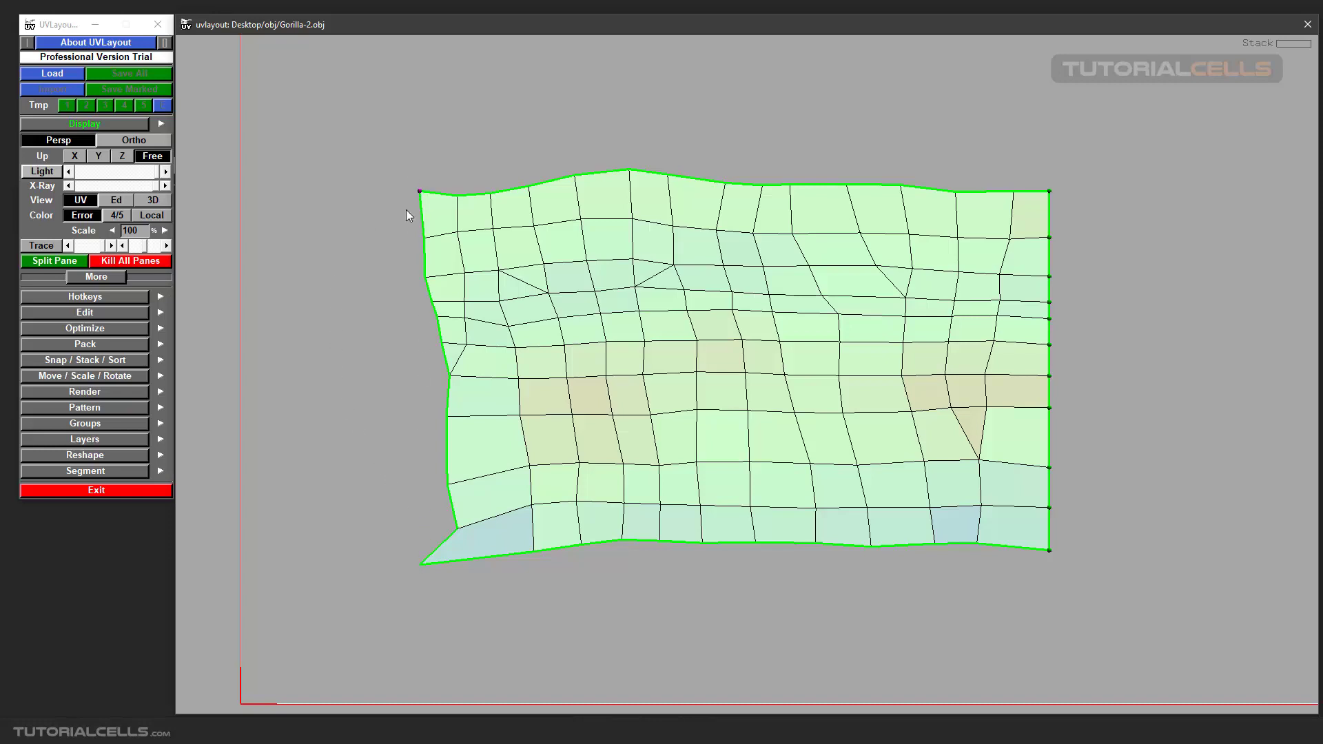
# - Straighten the shell's left edge between its two pinned corners and flatten the shell again
pyautogui.click(418, 567)
pyautogui.press('s')
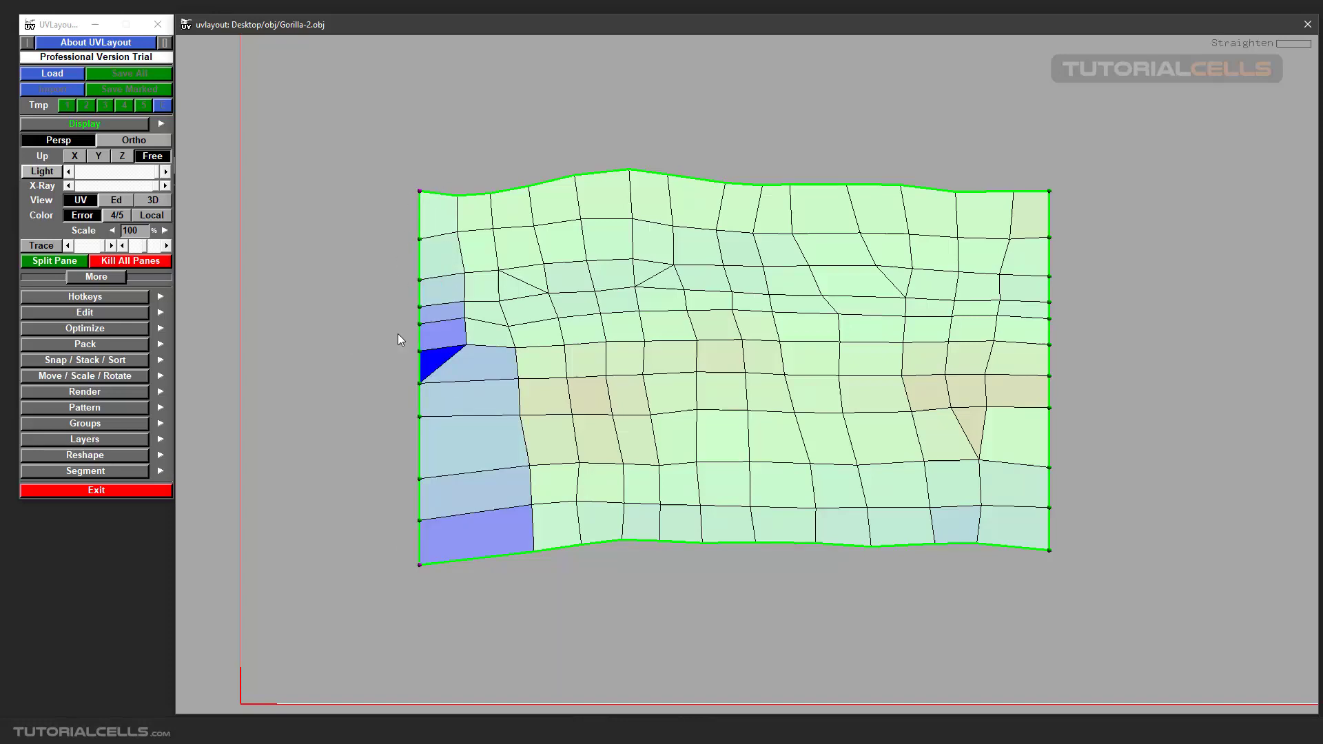
pyautogui.press('f')
pyautogui.scroll(-3, 599, 335)
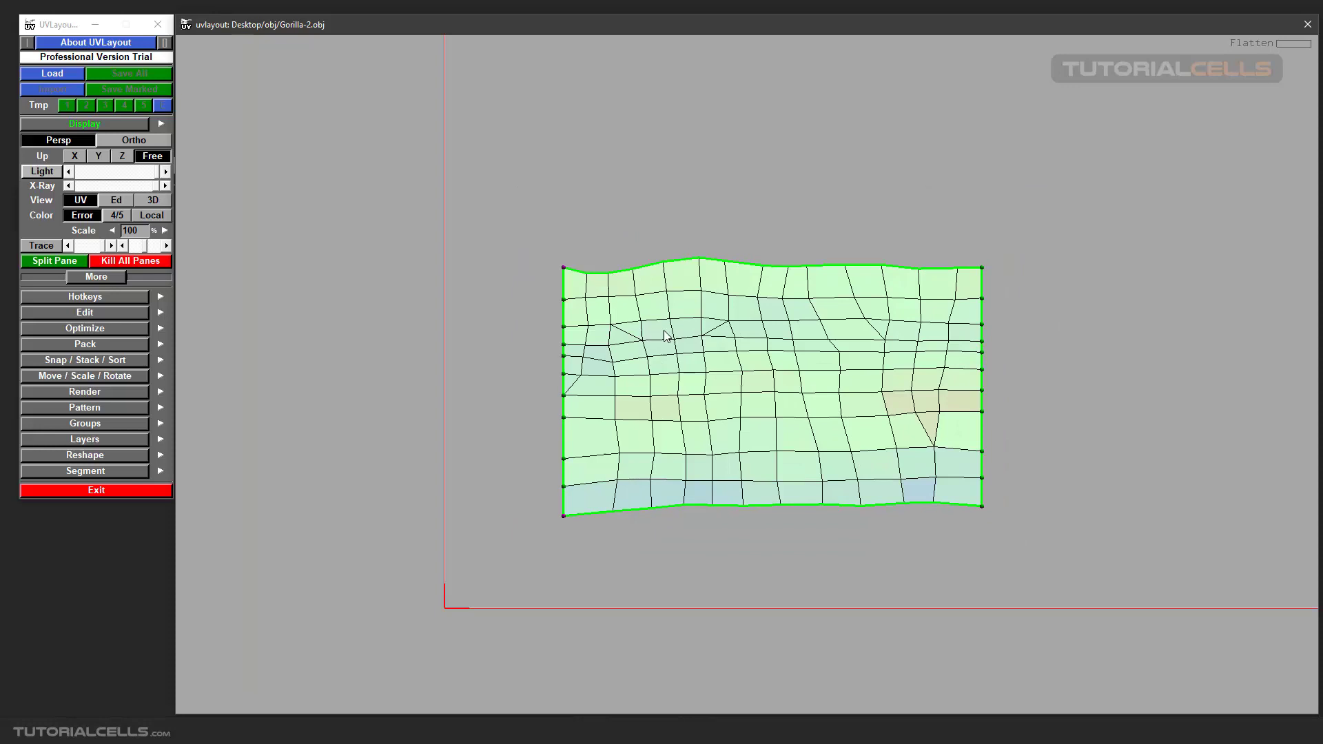
# - Start the box-pinning command for the shell's vertices
pyautogui.moveTo(797, 339); pyautogui.dragTo(771, 337, button='middle')
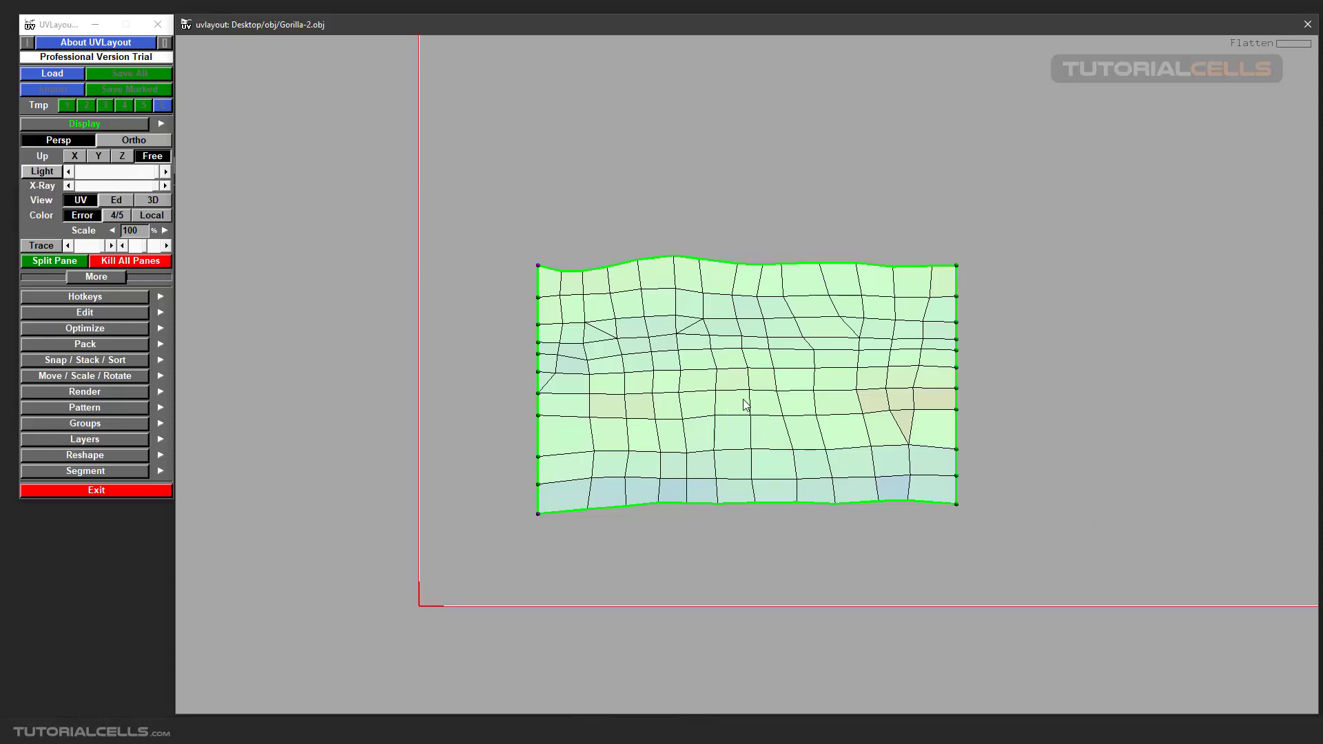
pyautogui.moveTo(837, 399); pyautogui.dragTo(811, 373, button='middle')
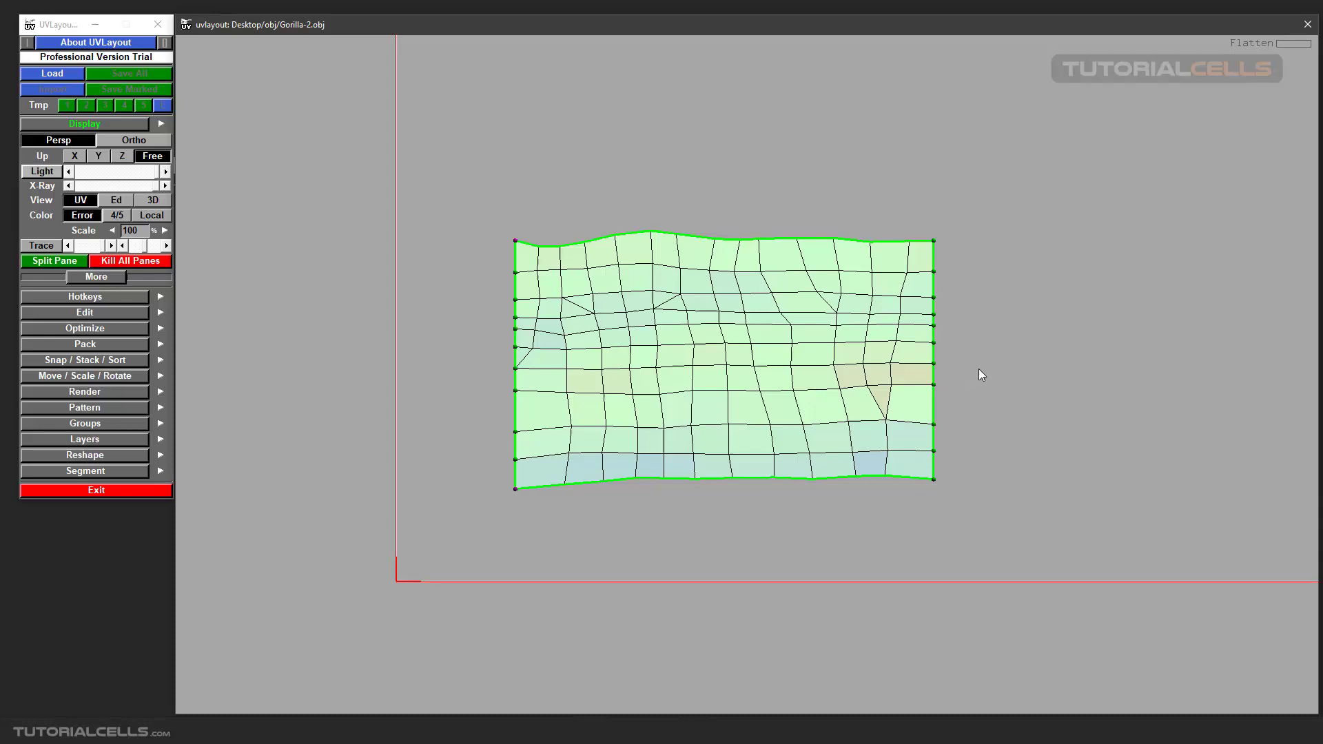
pyautogui.scroll(1, 766, 363)
pyautogui.scroll(1, 767, 364)
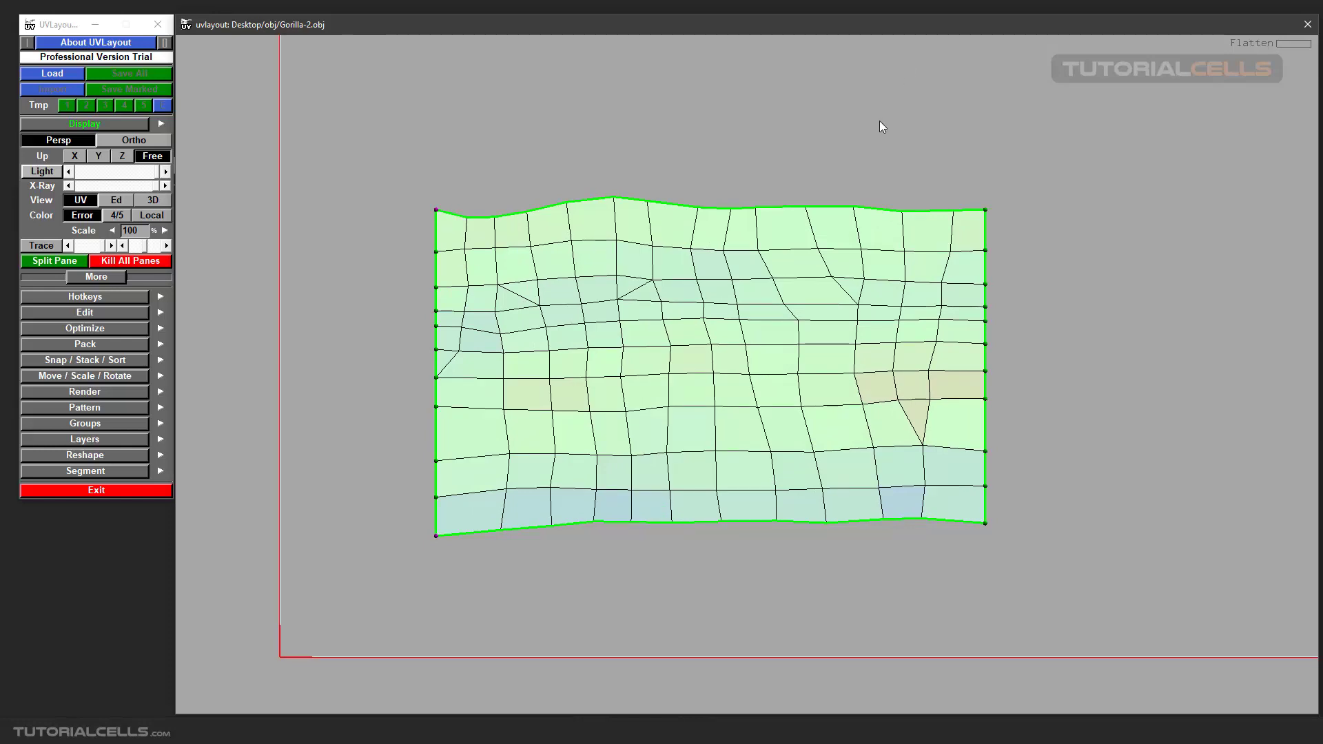
pyautogui.hotkey('shift', 'p')
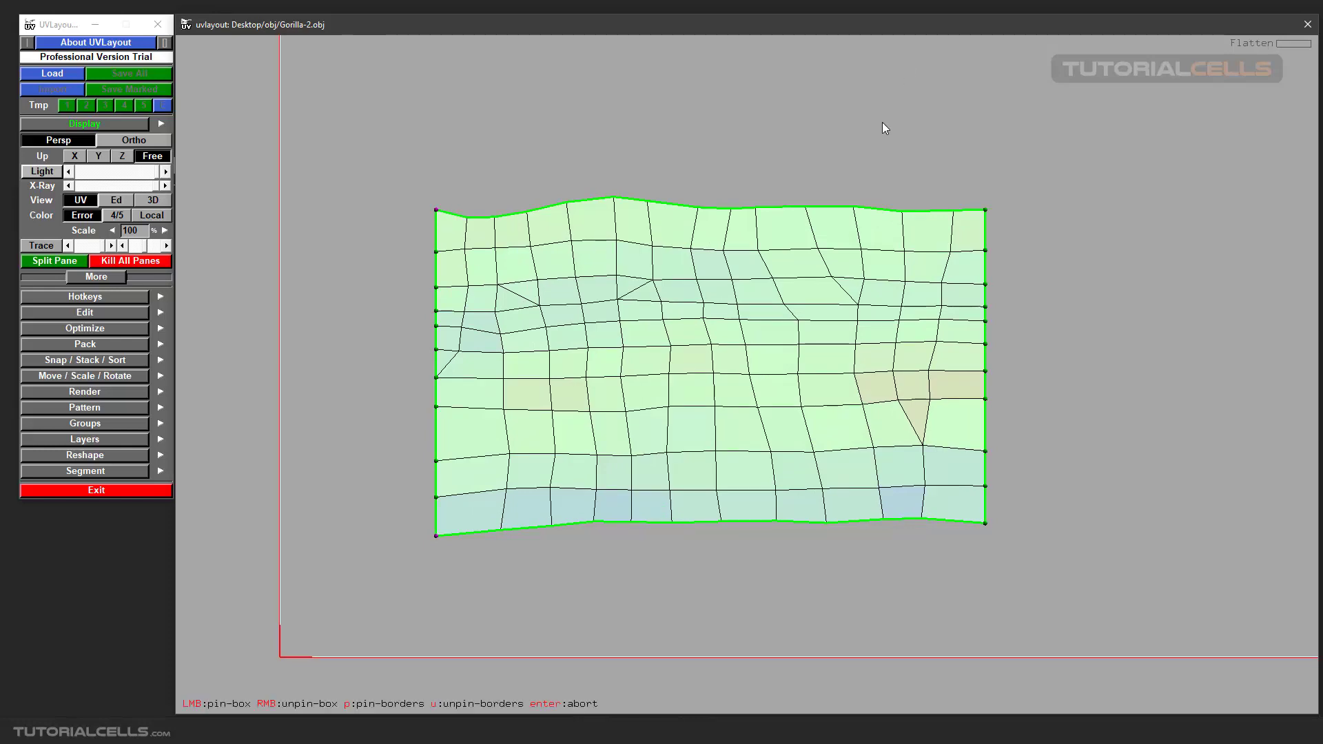